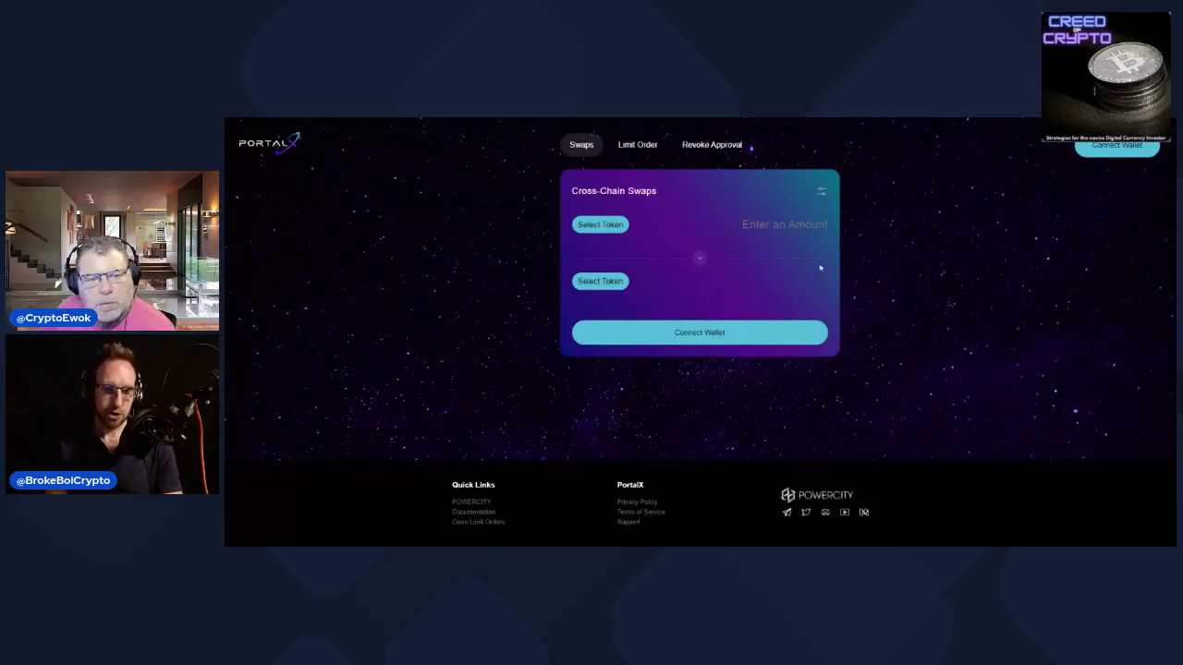
- Choose MATIC on Polygon as the token to send
{"action": "key", "text": "ctrl+plus"}
{"action": "key", "text": "ctrl+plus"}
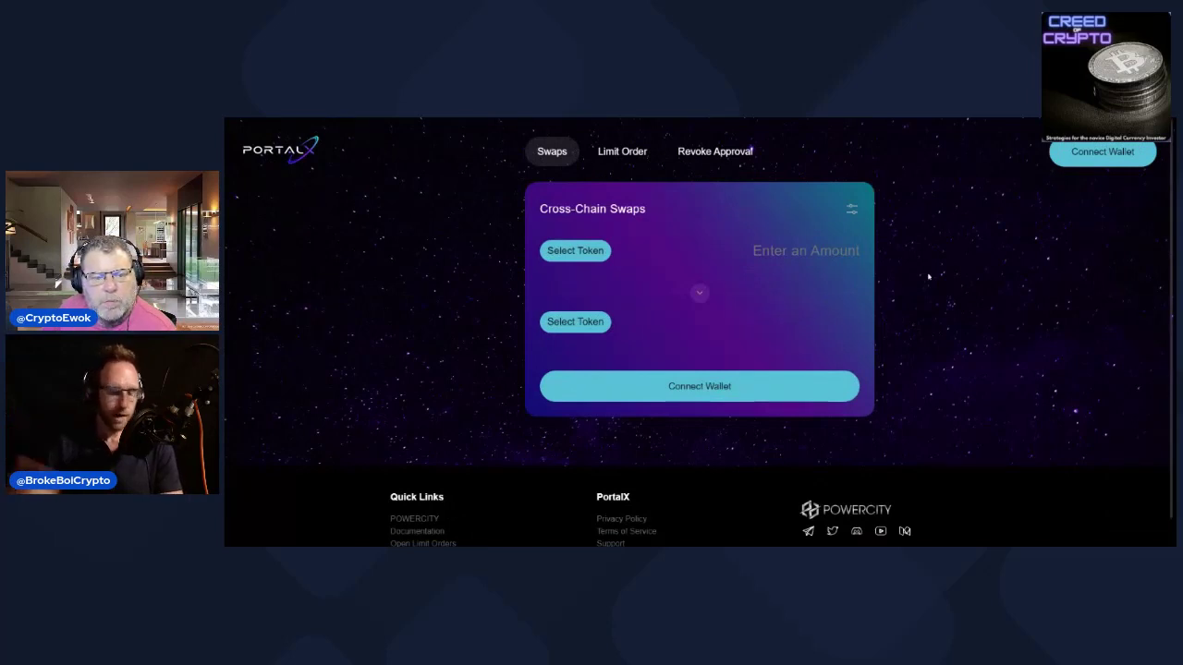
{"action": "key", "text": "ctrl+plus"}
{"action": "key", "text": "ctrl+minus"}
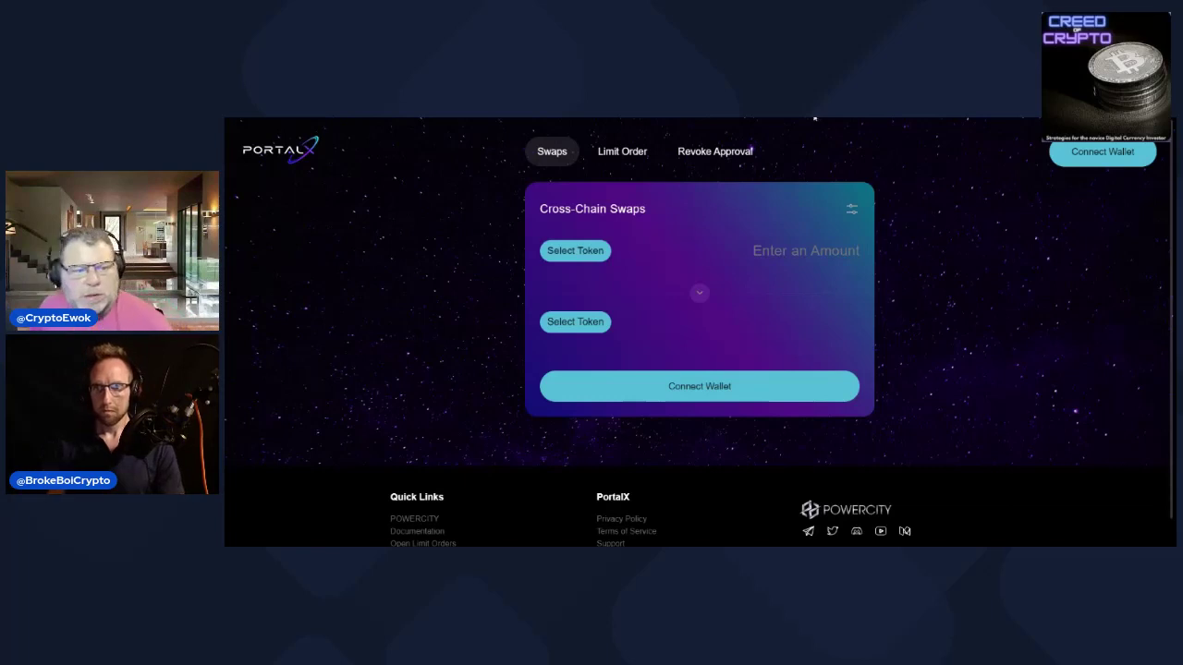
{"action": "left_click", "coordinate": [575, 251]}
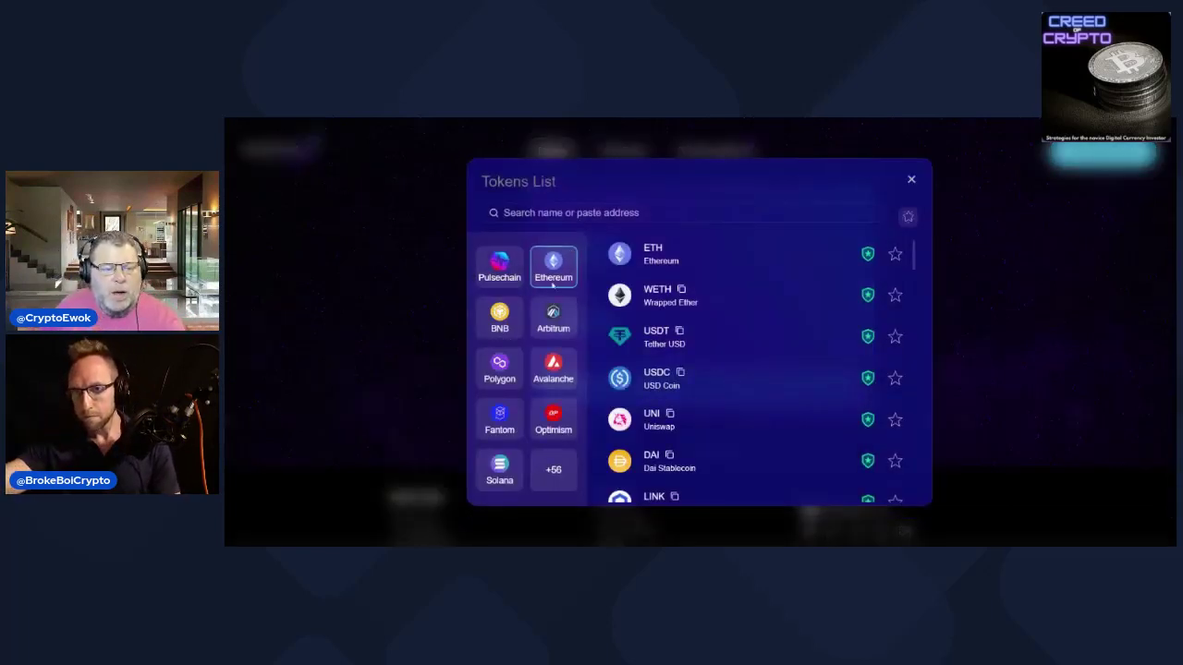
{"action": "left_click", "coordinate": [500, 374]}
{"action": "left_click", "coordinate": [652, 257]}
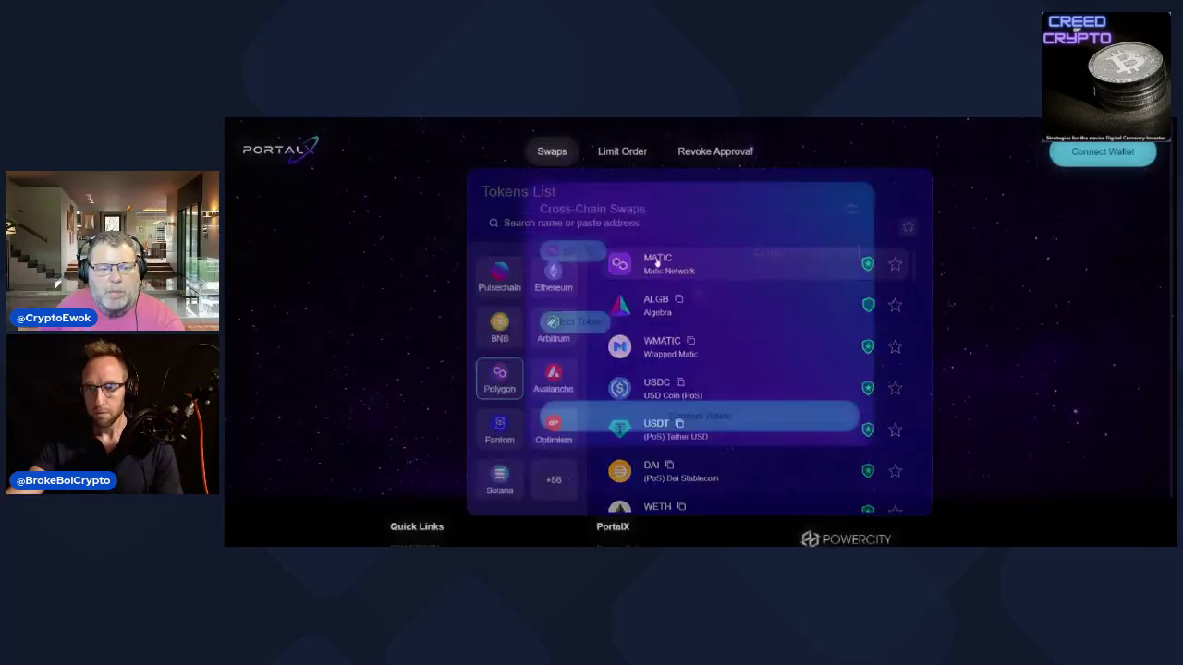
- Choose PLS on Pulsechain as the token to receive
{"action": "left_click", "coordinate": [583, 322]}
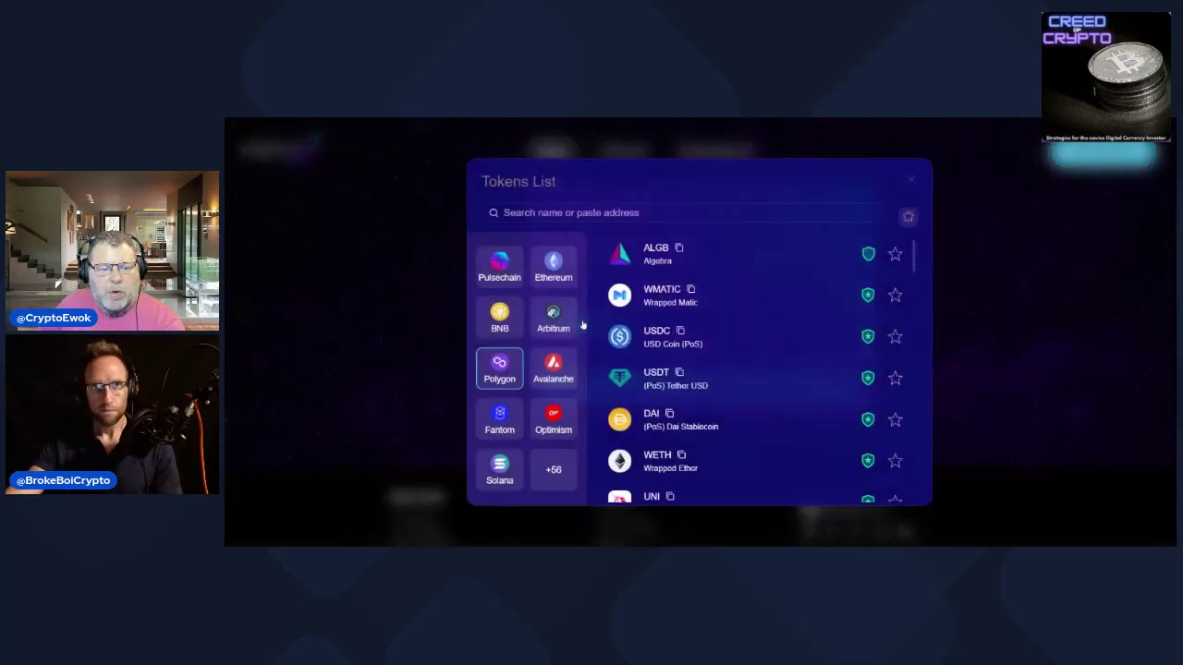
{"action": "left_click", "coordinate": [499, 264]}
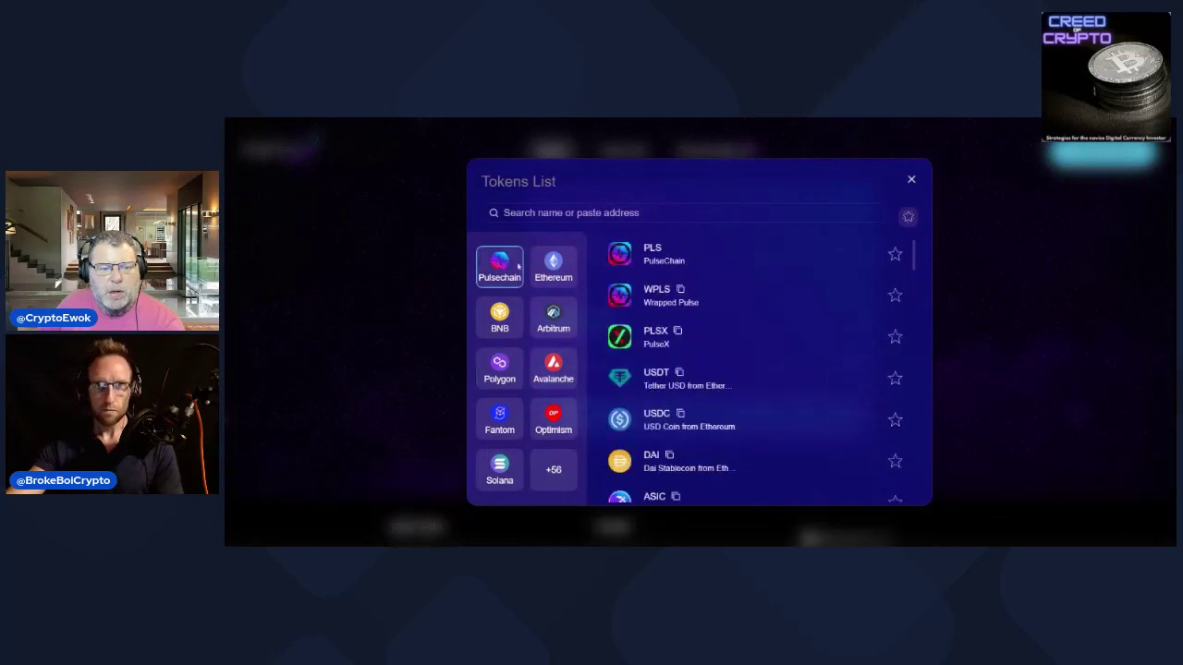
{"action": "left_click", "coordinate": [683, 262]}
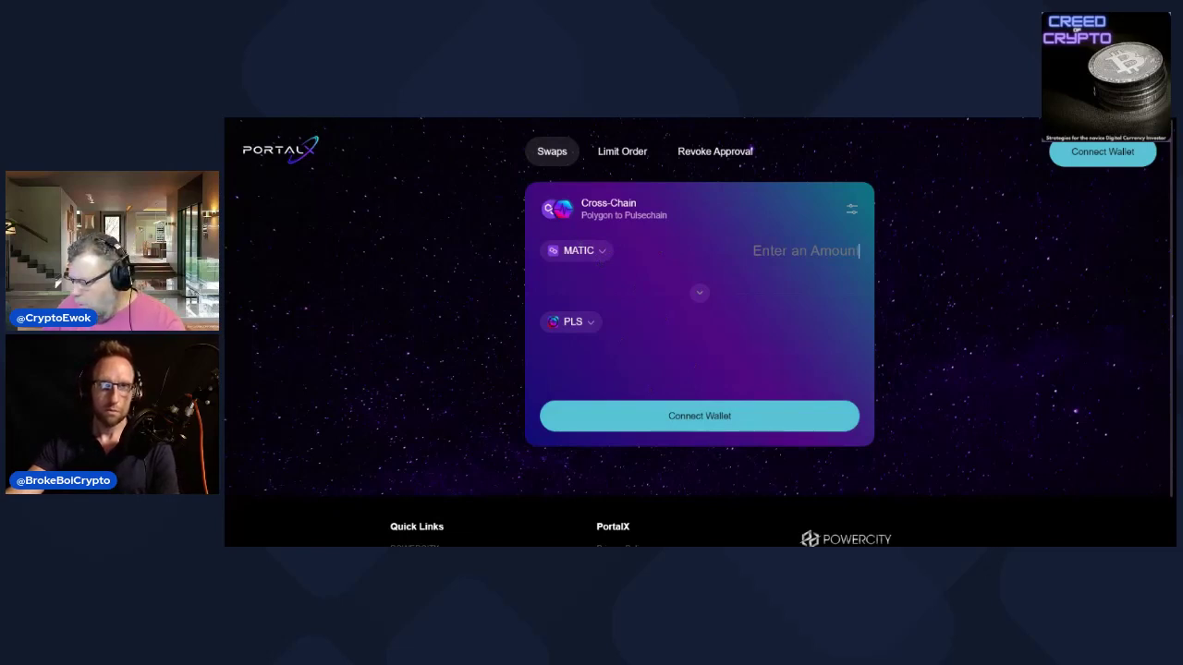
- Enter 500 as the MATIC amount to get the PLS quote
{"action": "type", "text": "500"}
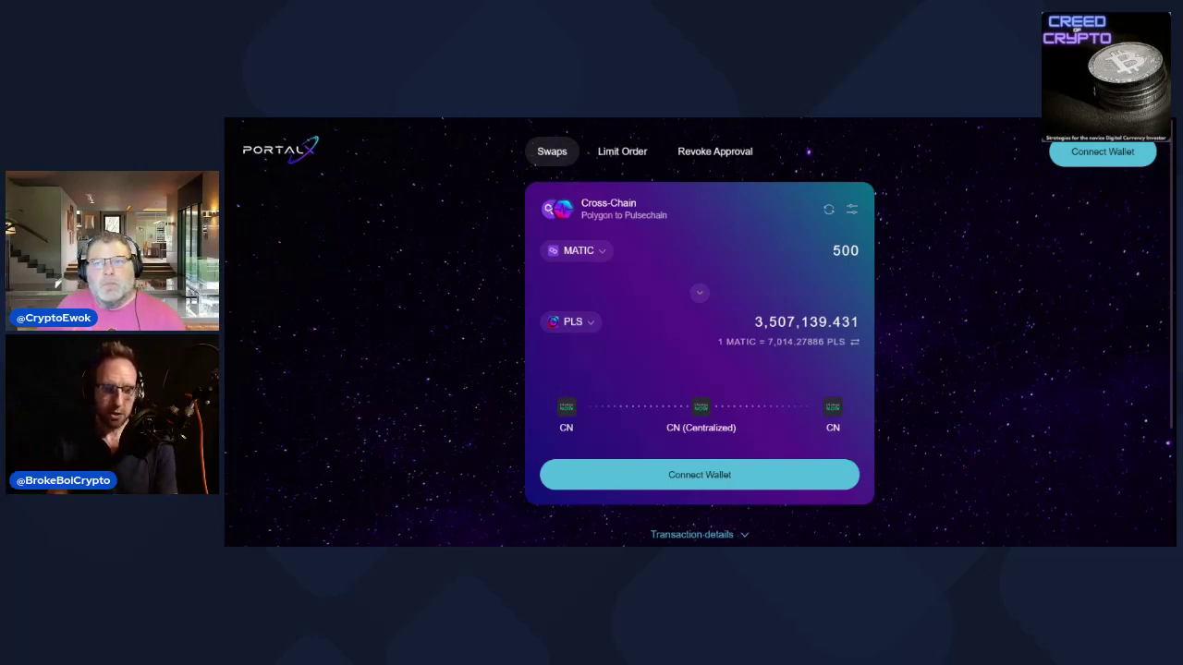
- Change the sending token from MATIC to BNB on BNB Chain
{"action": "left_click", "coordinate": [601, 252]}
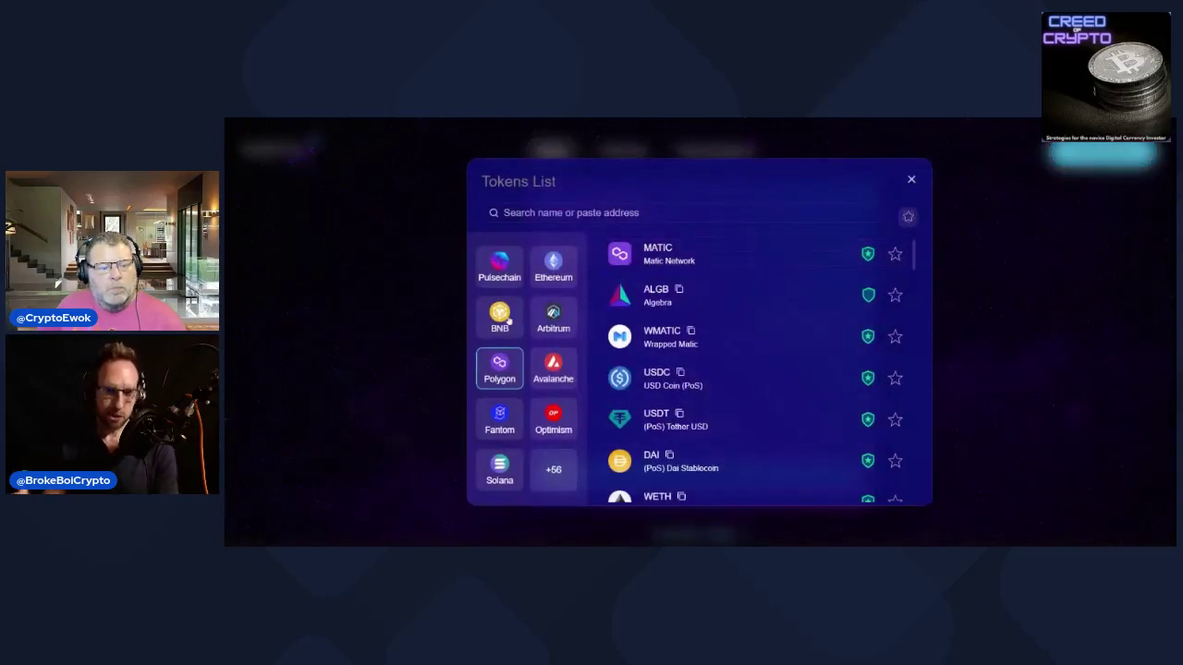
{"action": "left_click", "coordinate": [504, 317]}
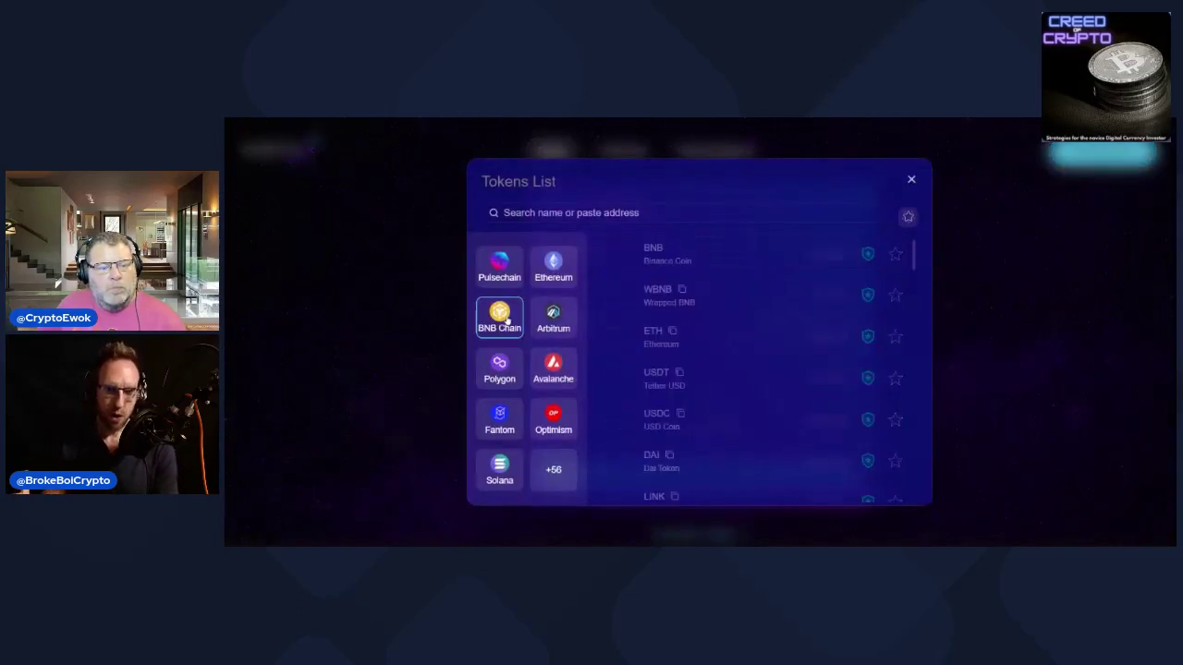
{"action": "left_click", "coordinate": [671, 264]}
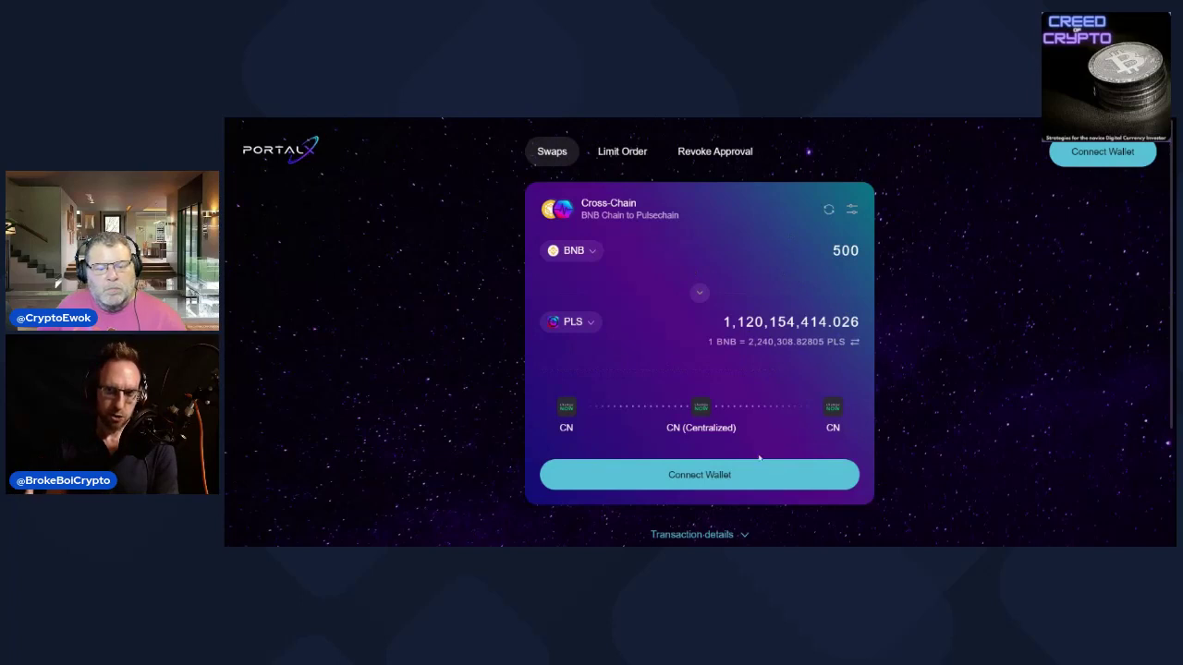
- Expand the transaction details showing fees, slippage and minimum received for the BNB quote
{"action": "scroll", "coordinate": [759, 458], "scroll_direction": "down", "scroll_amount": 2}
{"action": "left_click", "coordinate": [721, 438]}
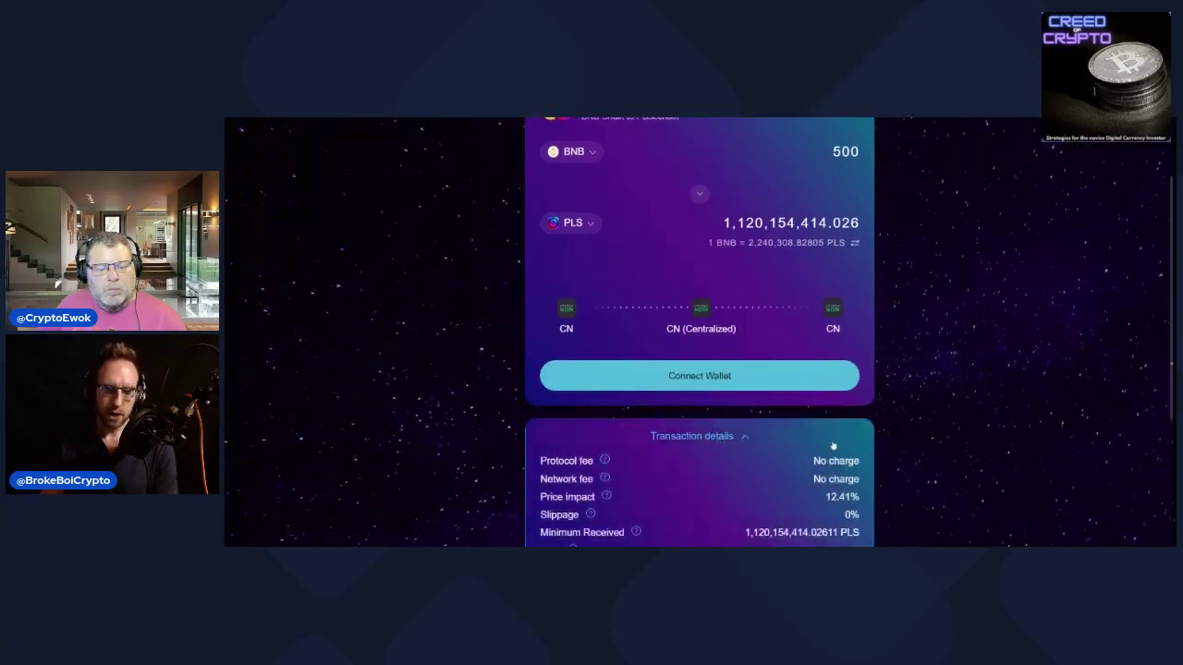
{"action": "scroll", "coordinate": [774, 457], "scroll_direction": "down", "scroll_amount": 4}
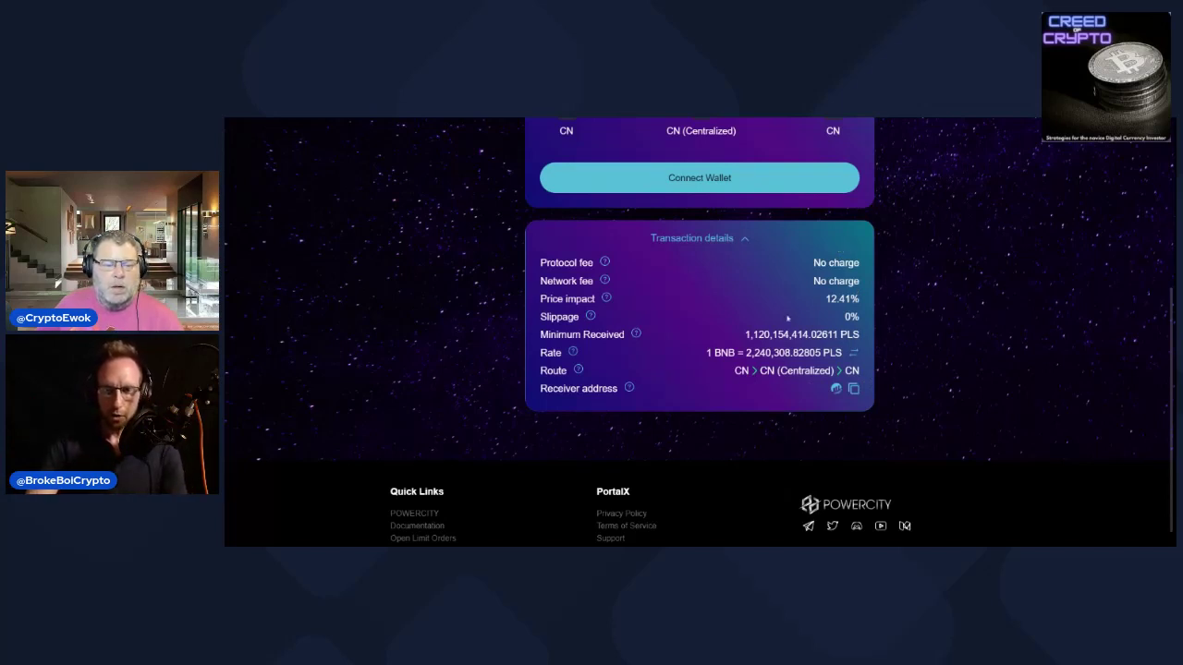
{"action": "mouse_move", "coordinate": [578, 369]}
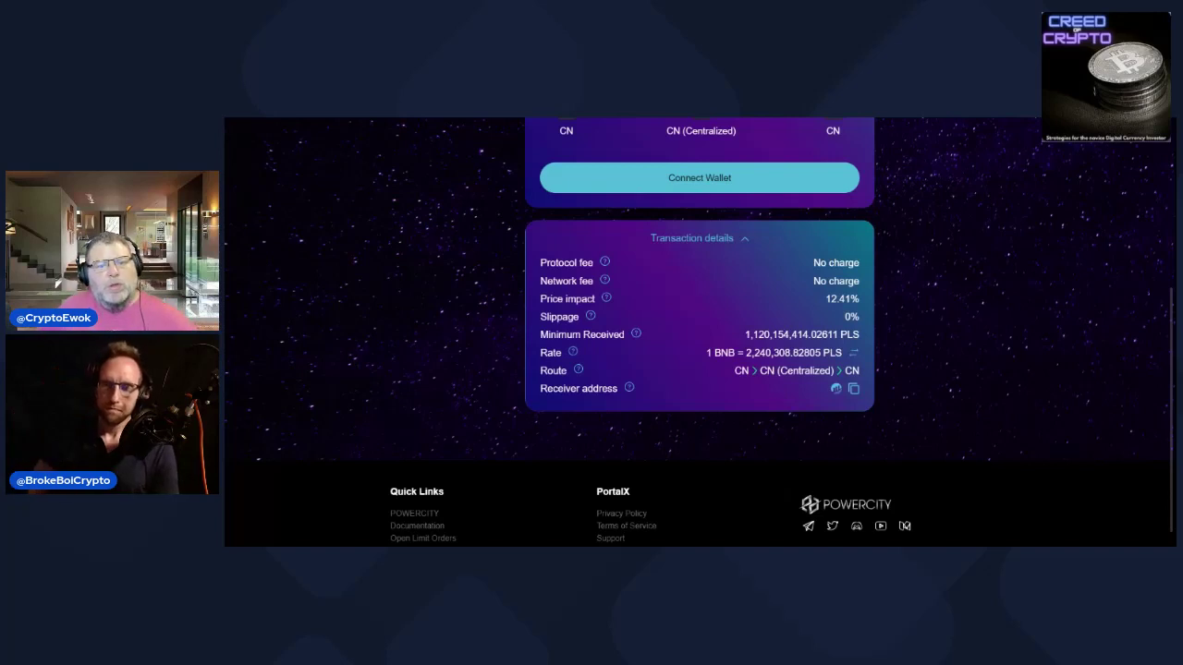
{"action": "scroll", "coordinate": [807, 544], "scroll_direction": "up", "scroll_amount": 1}
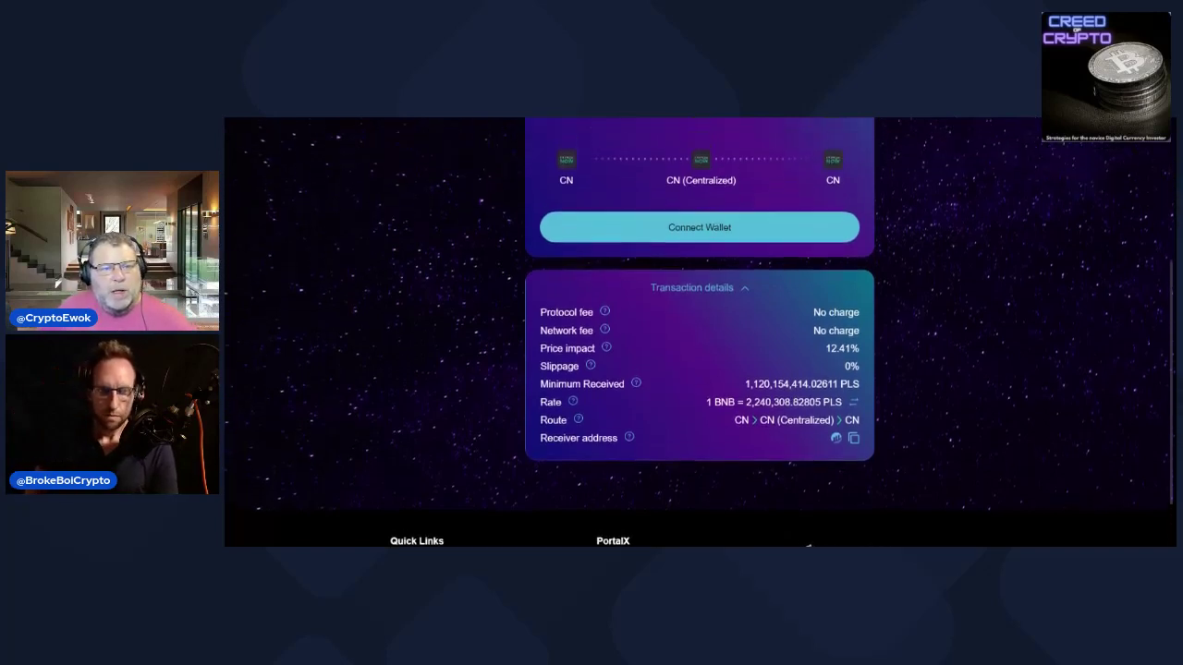
{"action": "scroll", "coordinate": [807, 543], "scroll_direction": "up", "scroll_amount": 5}
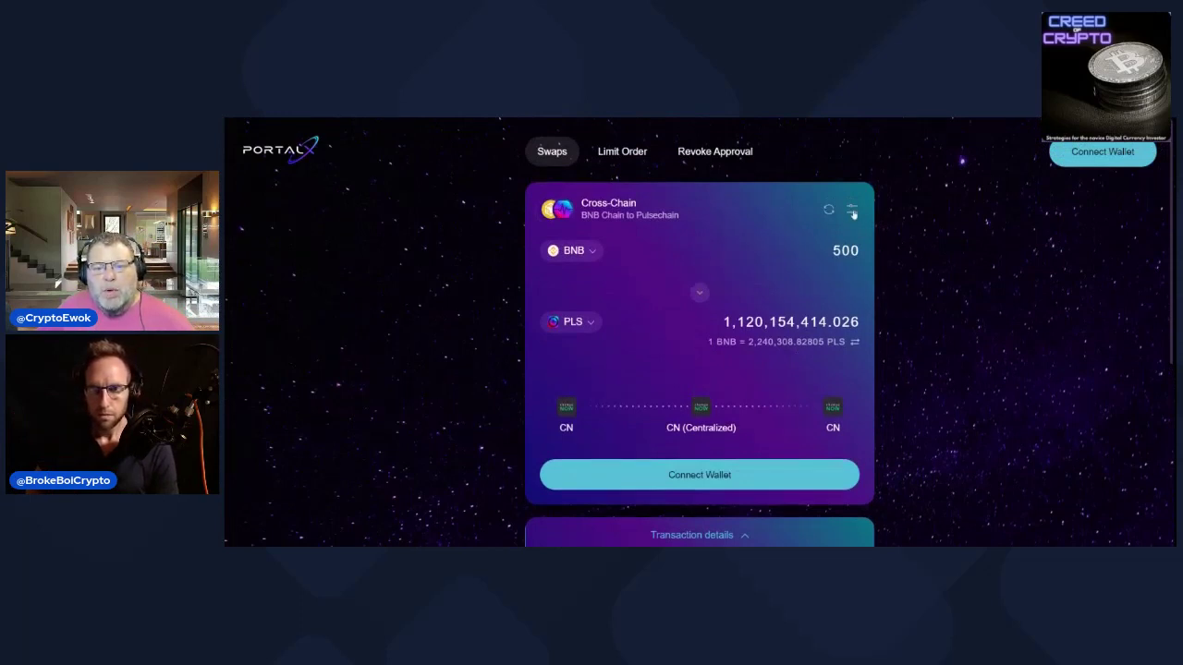
{"action": "left_click", "coordinate": [853, 212]}
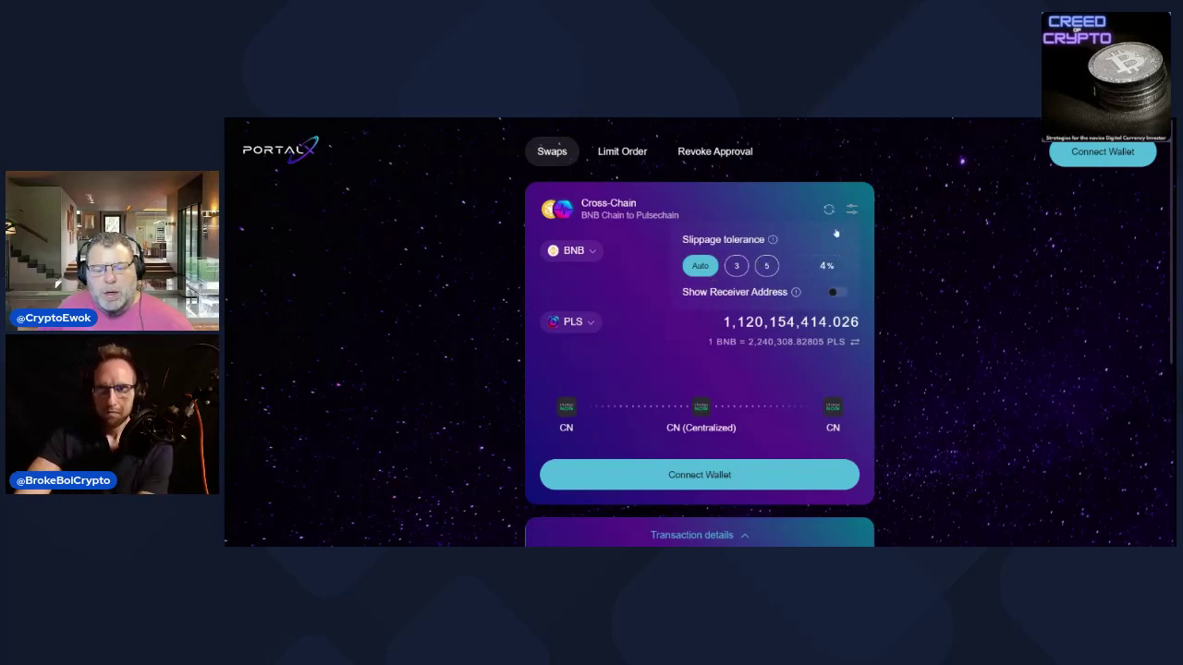
{"action": "scroll", "coordinate": [804, 397], "scroll_direction": "down", "scroll_amount": 2}
{"action": "scroll", "coordinate": [804, 396], "scroll_direction": "down", "scroll_amount": 2}
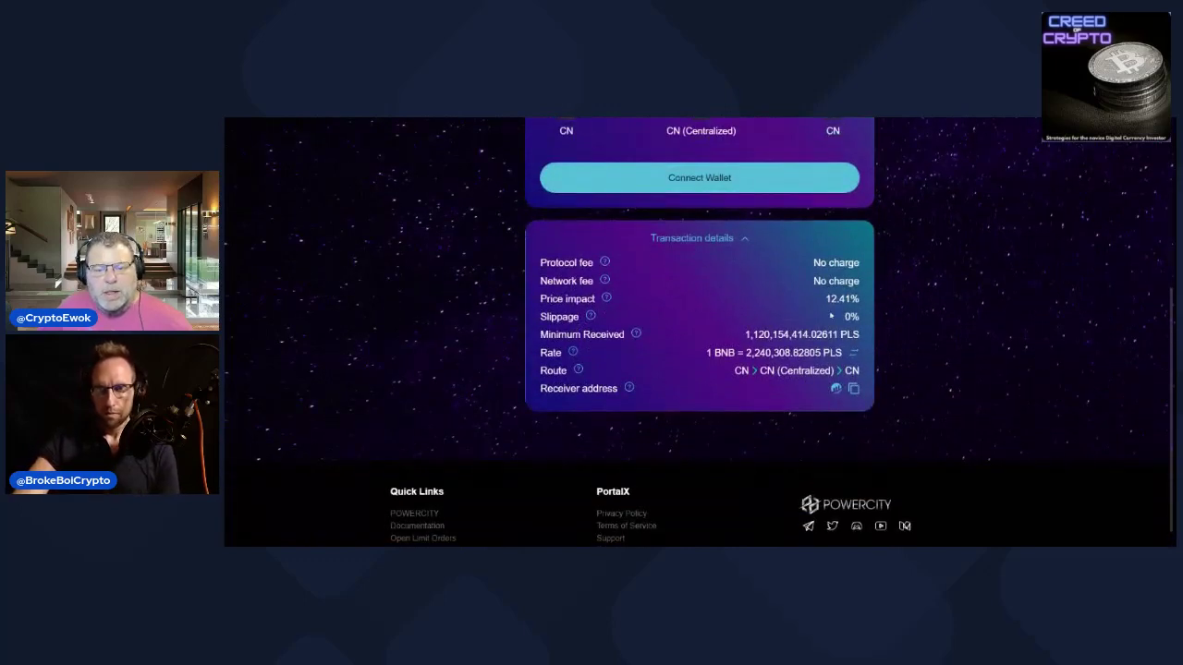
{"action": "scroll", "coordinate": [831, 316], "scroll_direction": "up", "scroll_amount": 3}
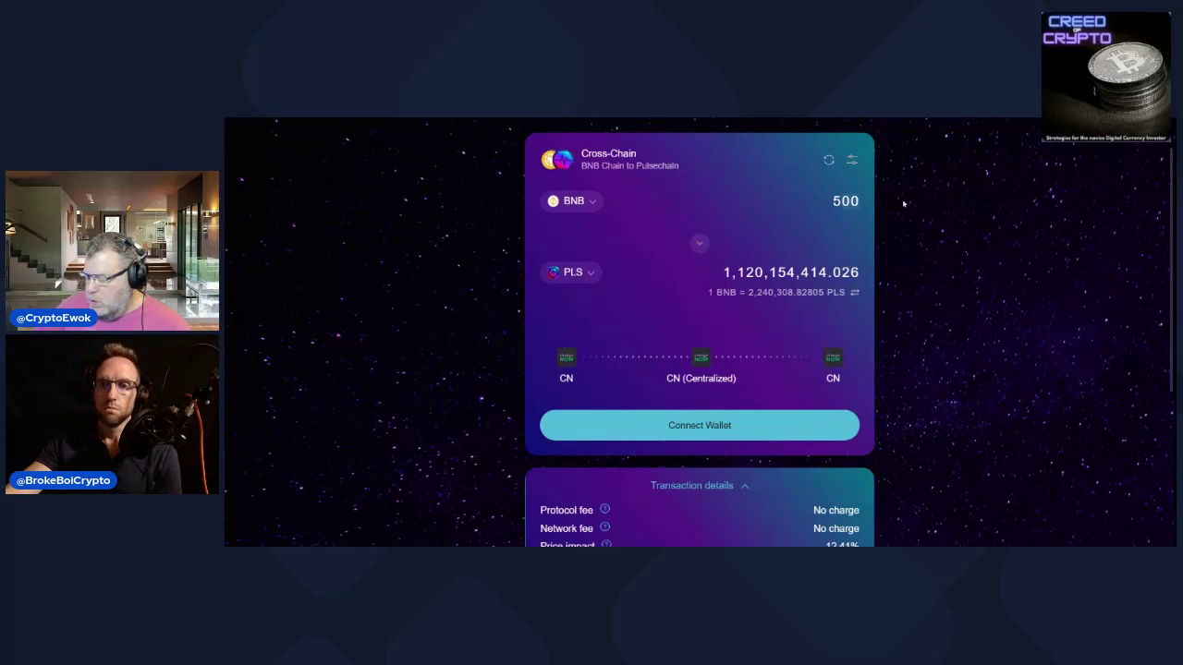
{"action": "key", "text": "BackSpace"}
{"action": "key", "text": "BackSpace"}
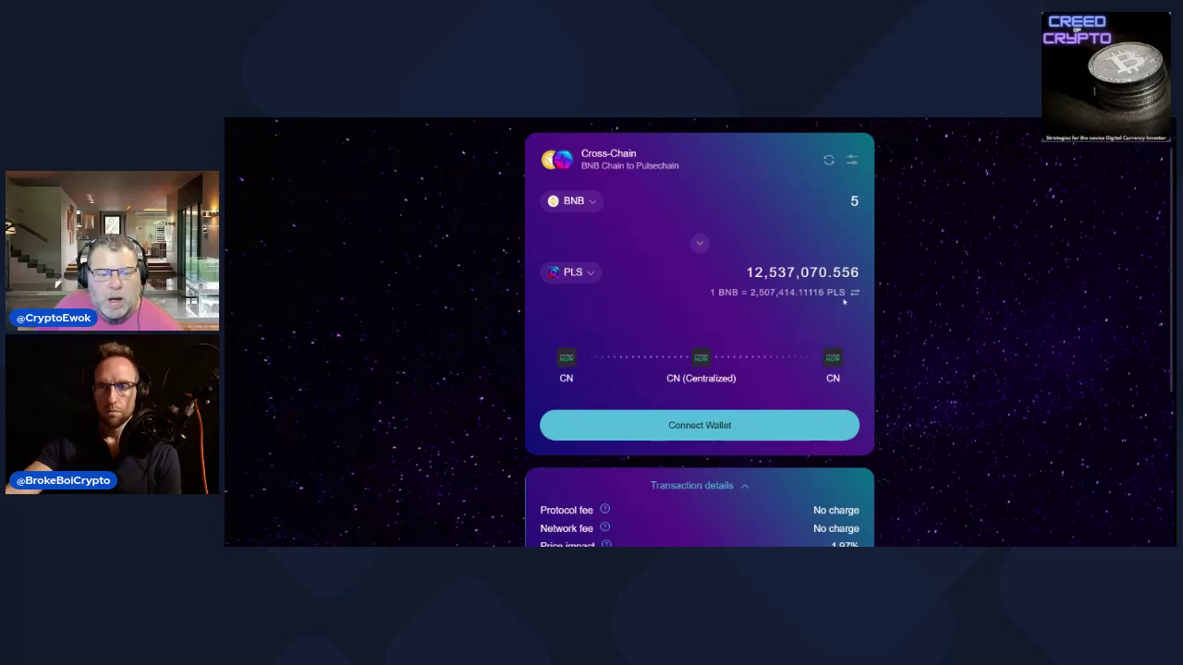
- Scroll through the 5 BNB quote's transaction details to review fees and minimum received
{"action": "scroll", "coordinate": [765, 352], "scroll_direction": "down", "scroll_amount": 2}
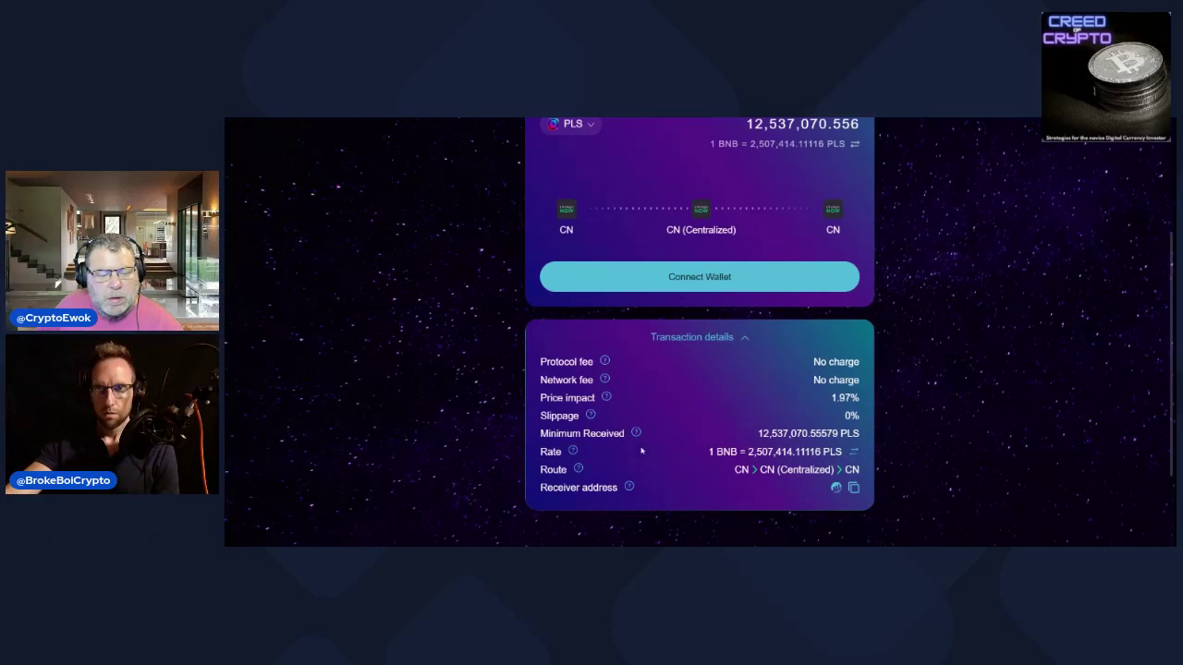
{"action": "scroll", "coordinate": [649, 307], "scroll_direction": "up", "scroll_amount": 1}
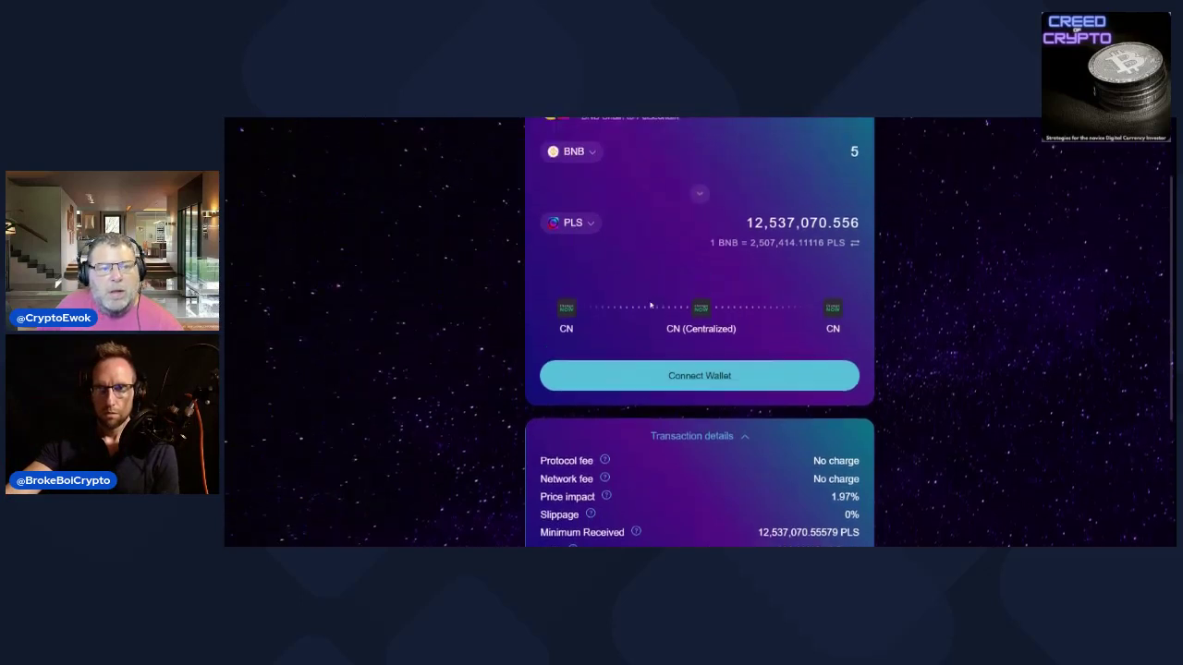
{"action": "left_click", "coordinate": [597, 225]}
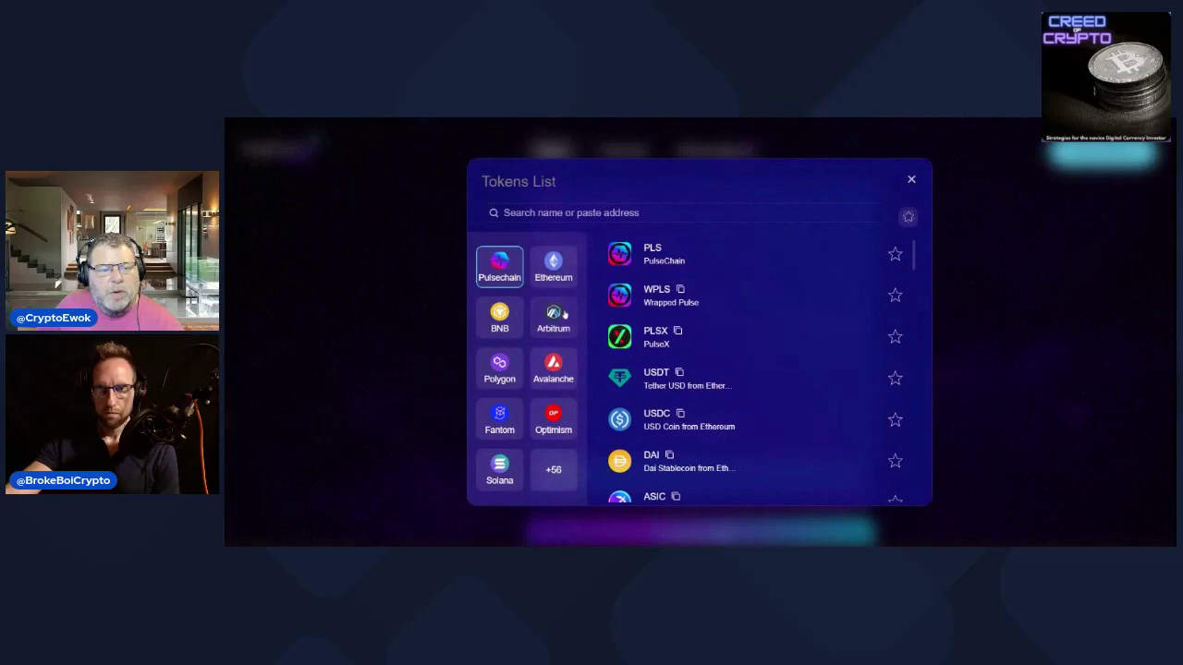
{"action": "left_click", "coordinate": [658, 420]}
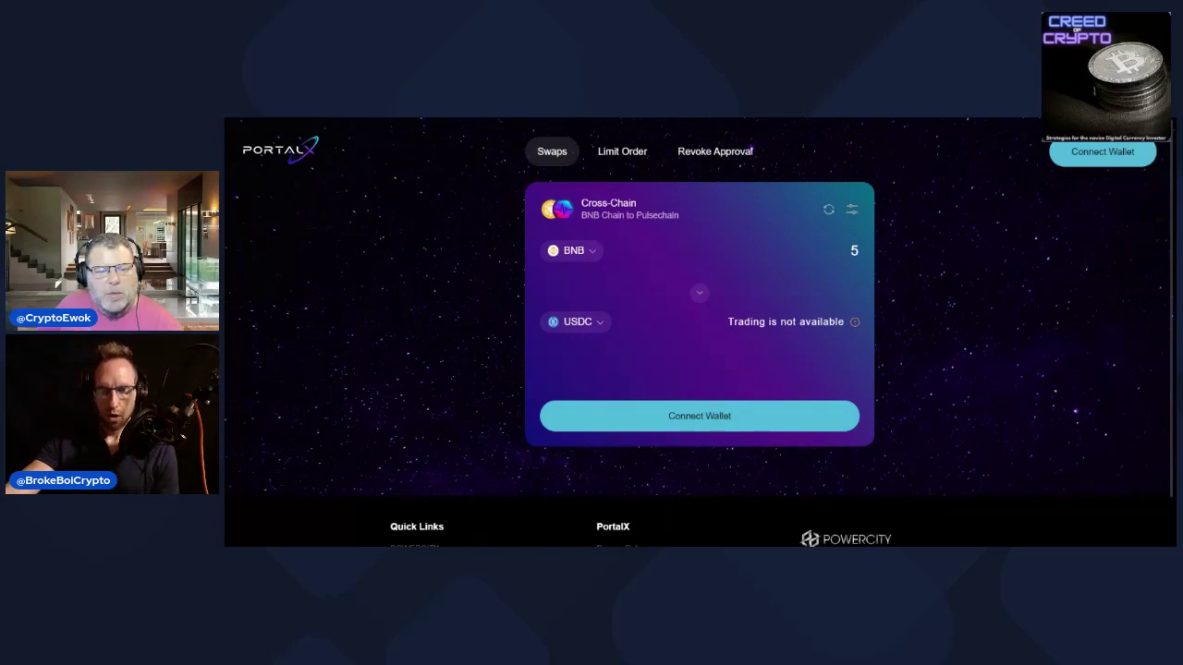
{"action": "left_click", "coordinate": [589, 325]}
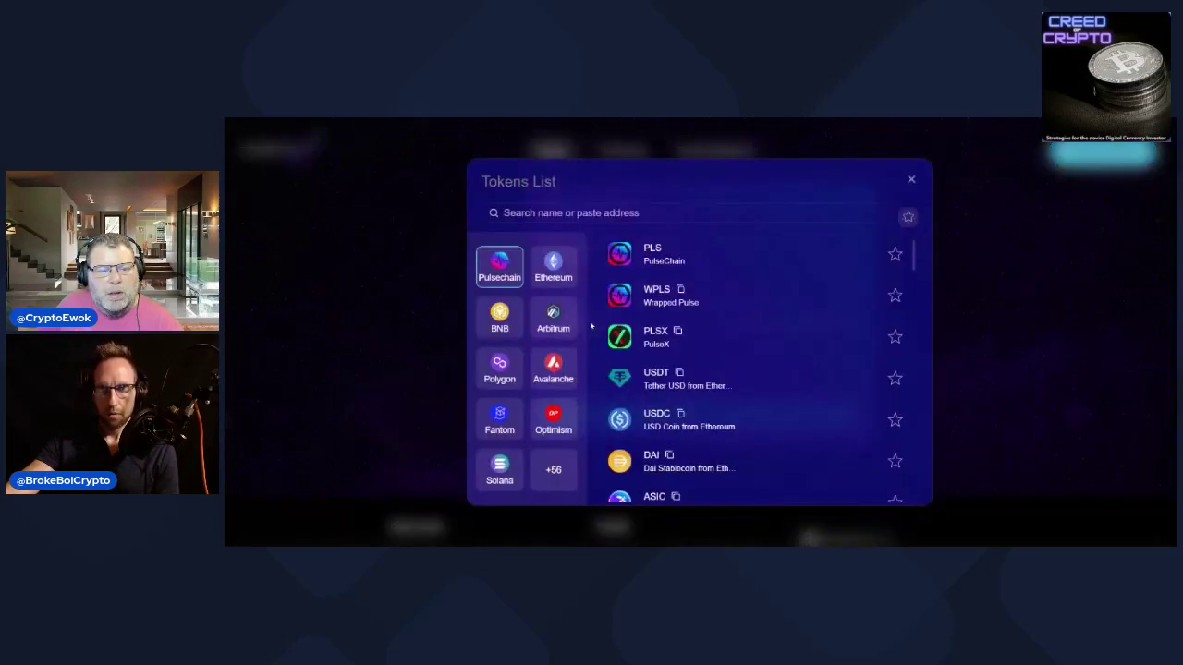
{"action": "left_click", "coordinate": [546, 275]}
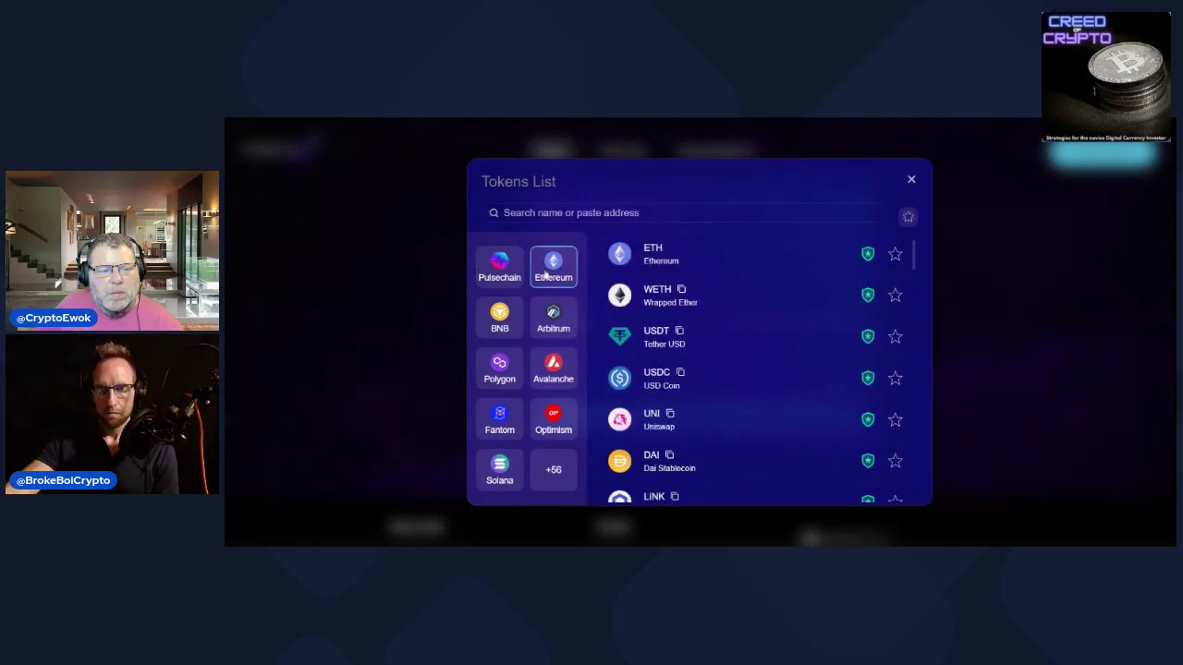
{"action": "left_click", "coordinate": [682, 389]}
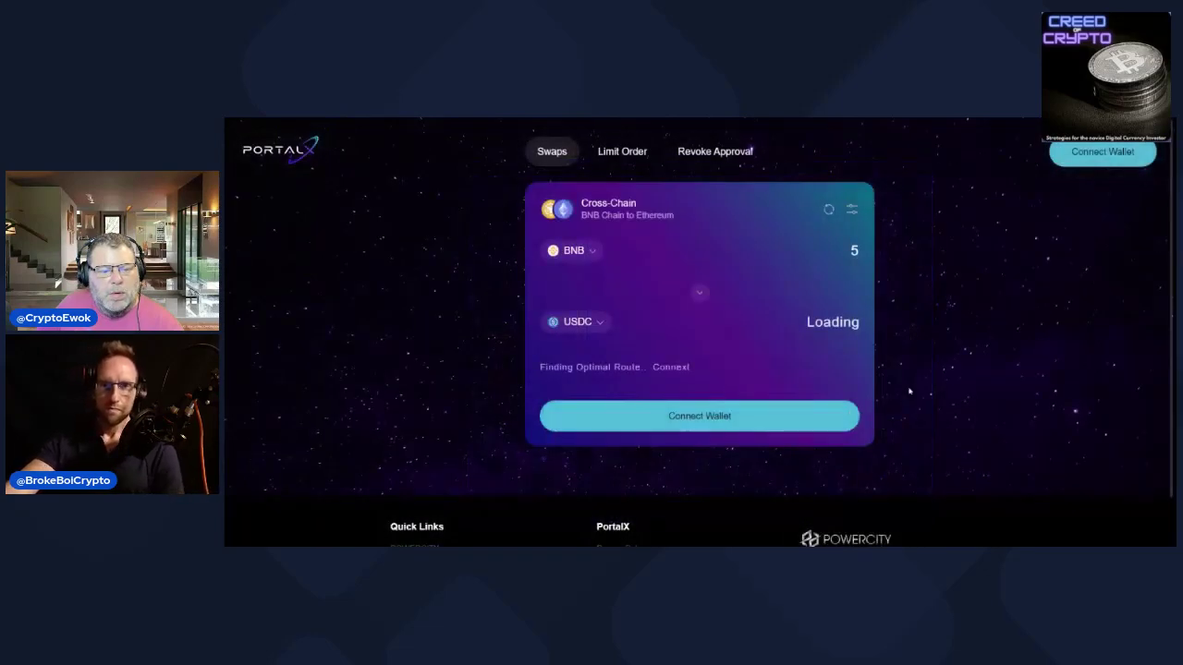
{"action": "scroll", "coordinate": [918, 403], "scroll_direction": "down", "scroll_amount": 3}
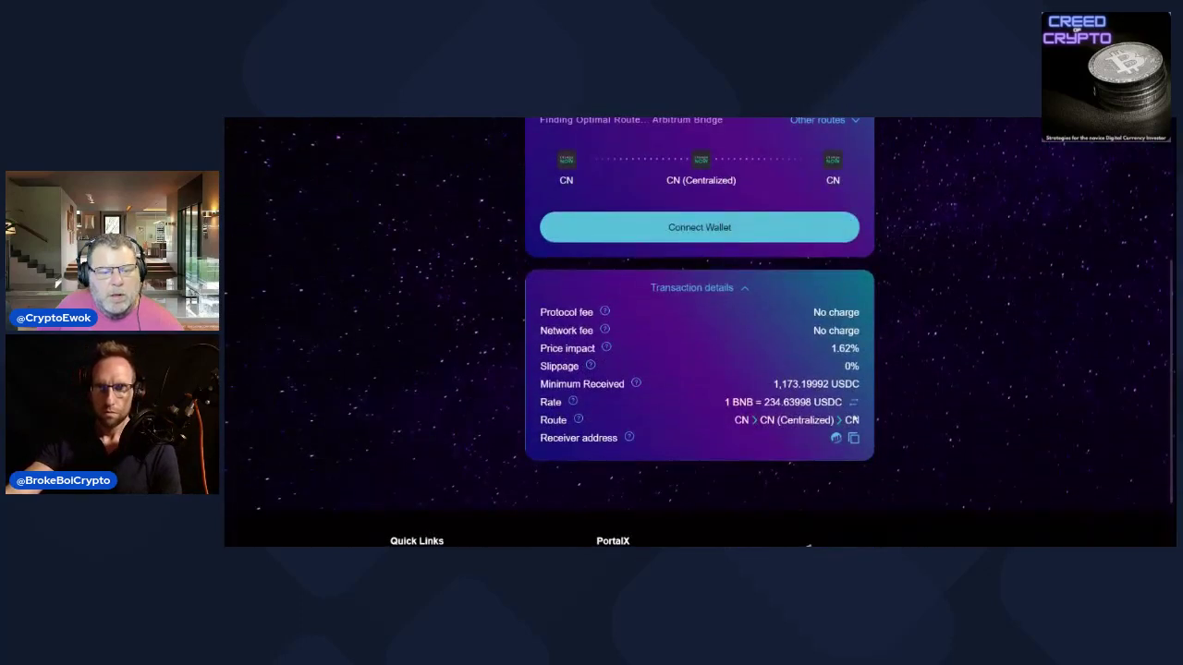
{"action": "scroll", "coordinate": [846, 282], "scroll_direction": "up", "scroll_amount": 2}
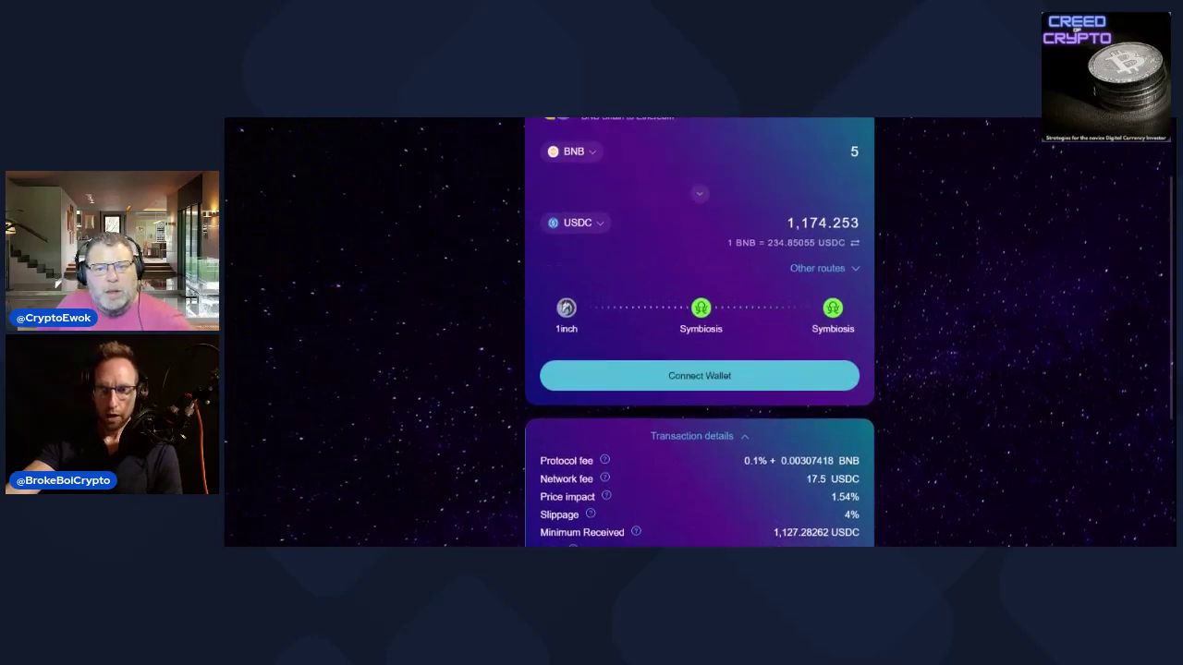
{"action": "scroll", "coordinate": [836, 180], "scroll_direction": "down", "scroll_amount": 1}
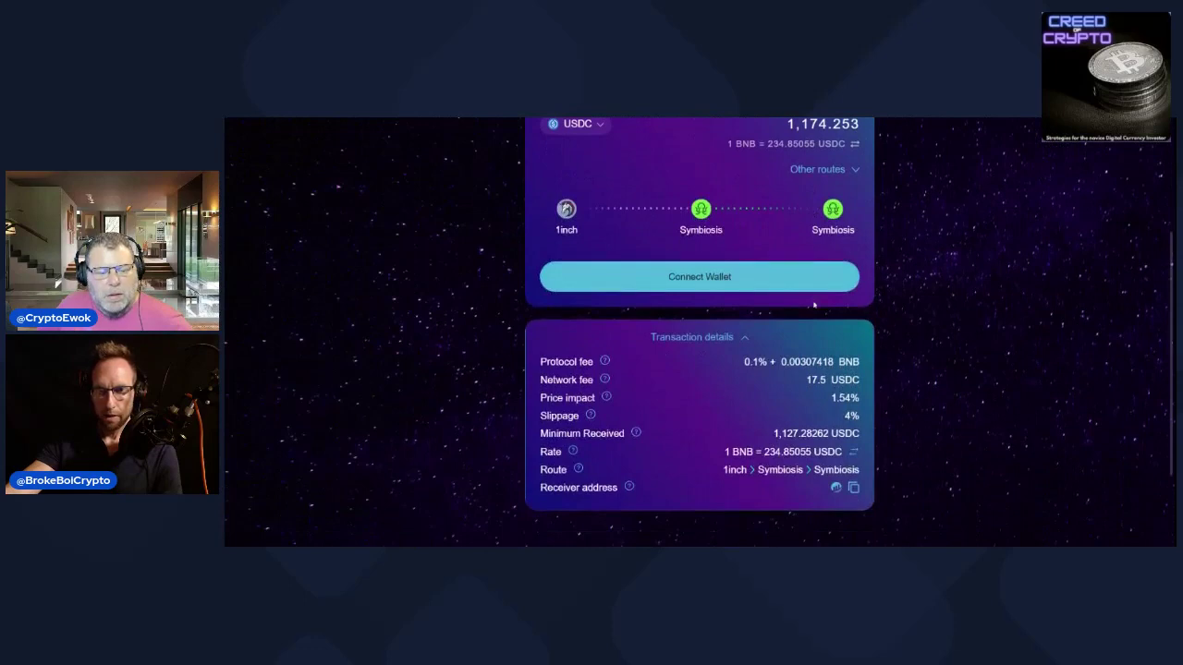
{"action": "scroll", "coordinate": [660, 421], "scroll_direction": "down", "scroll_amount": 1}
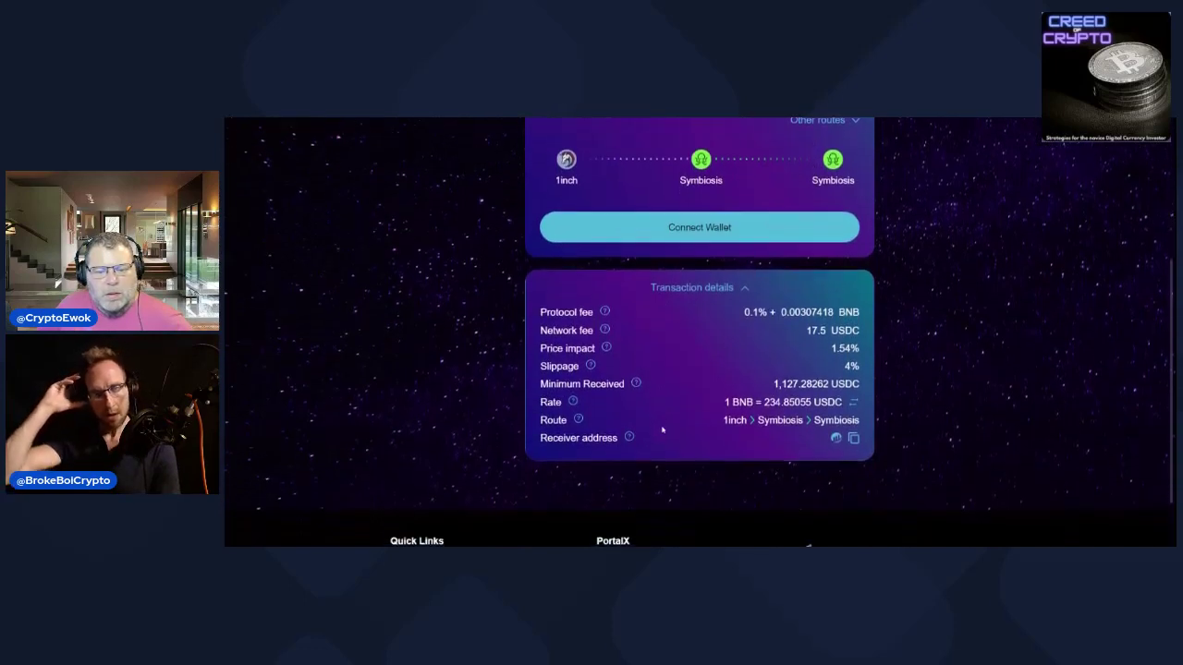
{"action": "scroll", "coordinate": [800, 346], "scroll_direction": "down", "scroll_amount": 1}
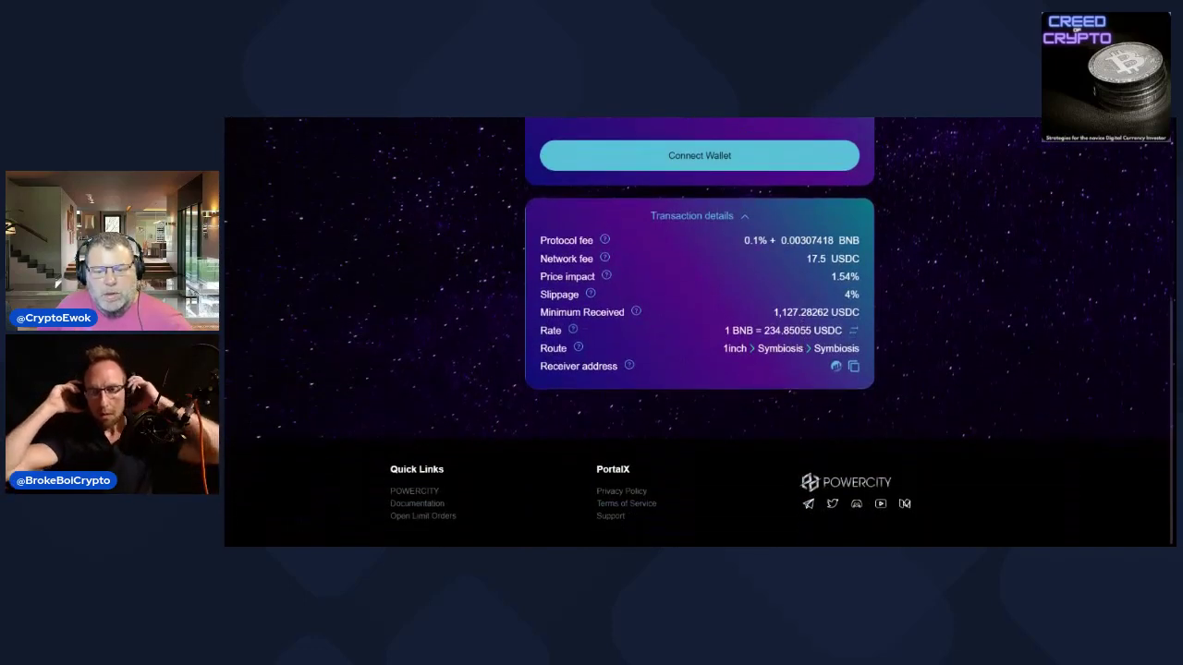
{"action": "scroll", "coordinate": [832, 350], "scroll_direction": "up", "scroll_amount": 2}
{"action": "scroll", "coordinate": [833, 350], "scroll_direction": "down", "scroll_amount": 2}
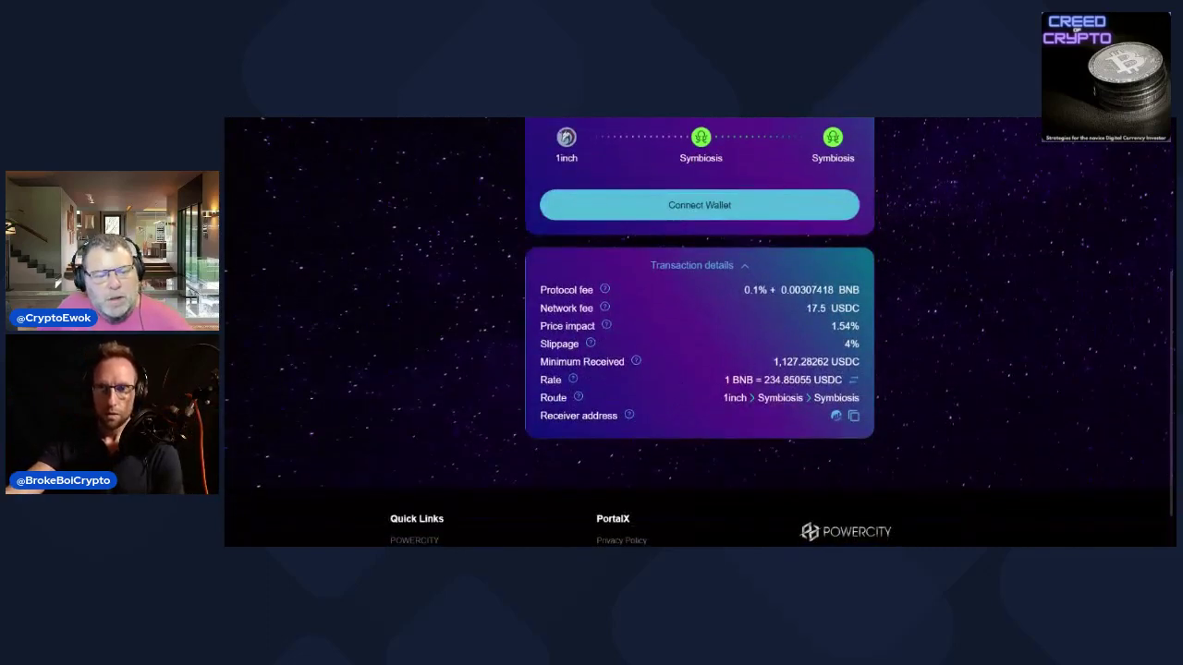
{"action": "scroll", "coordinate": [762, 291], "scroll_direction": "up", "scroll_amount": 3}
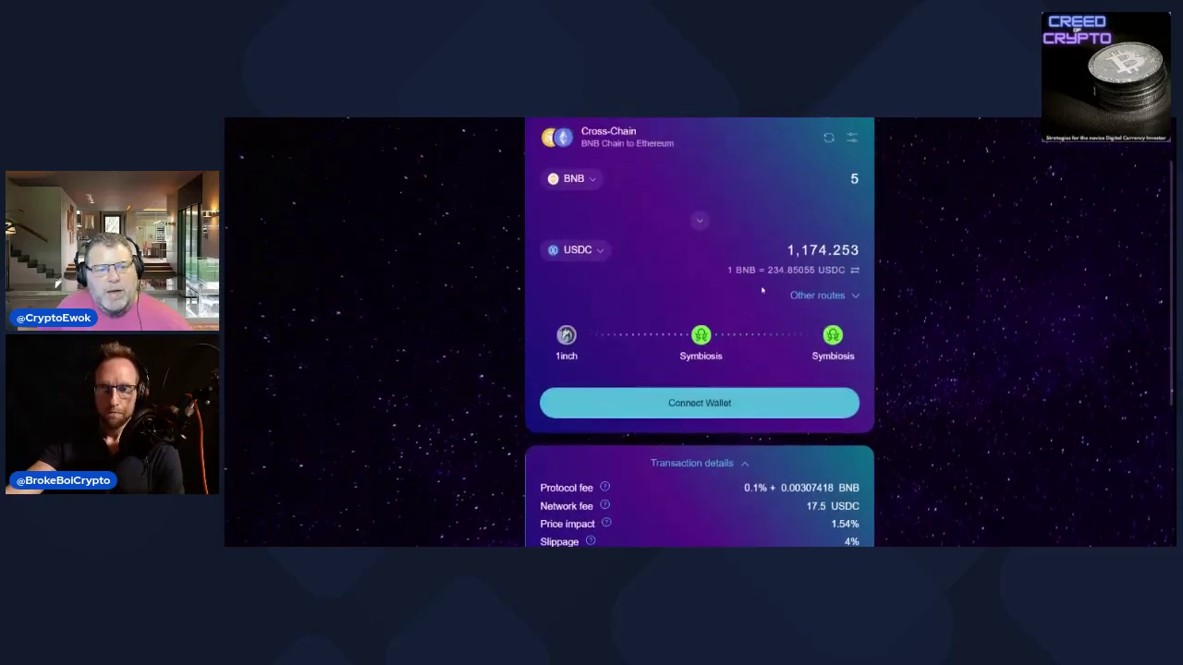
- Switch the receiving token from USDC to PLS and expand the transaction details
{"action": "left_click", "coordinate": [597, 253]}
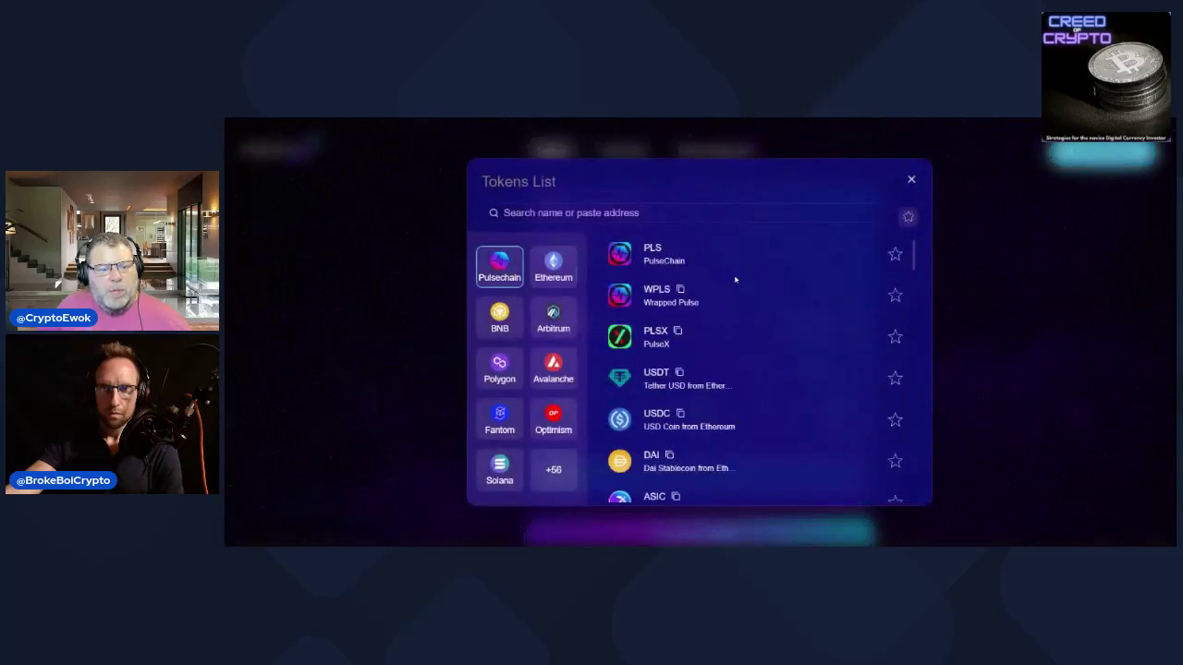
{"action": "left_click", "coordinate": [730, 257]}
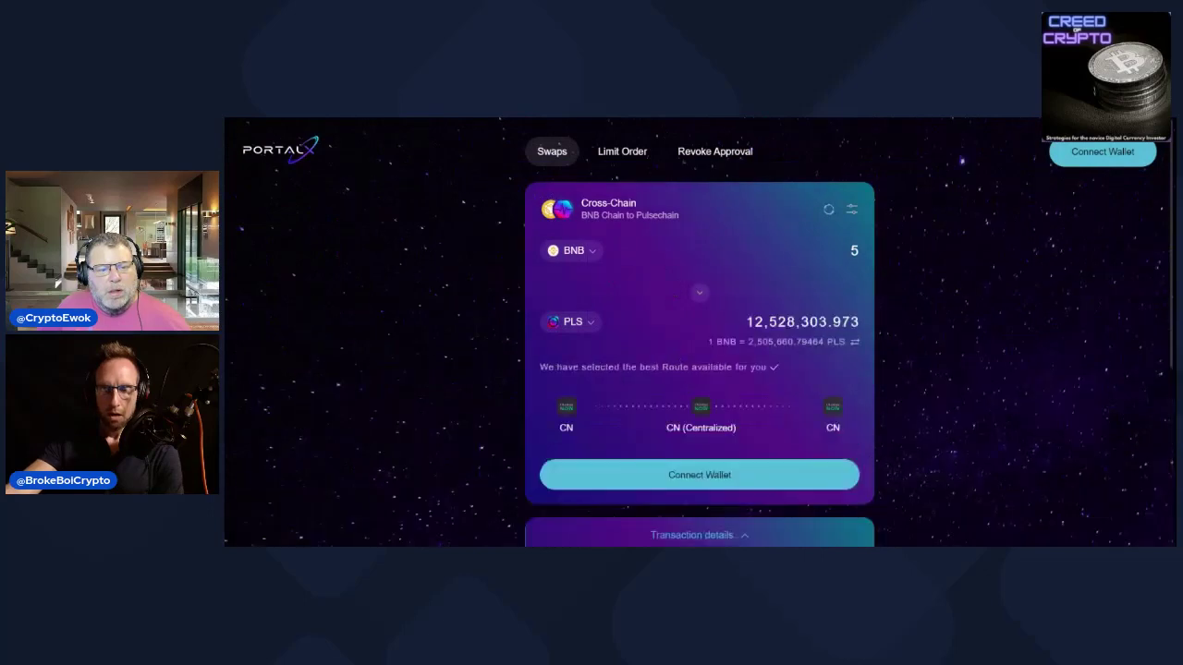
{"action": "left_click", "coordinate": [699, 535]}
- Scroll through the 5 BNB to PLS quote details to review route and fees
{"action": "scroll", "coordinate": [699, 333], "scroll_direction": "down", "scroll_amount": 3}
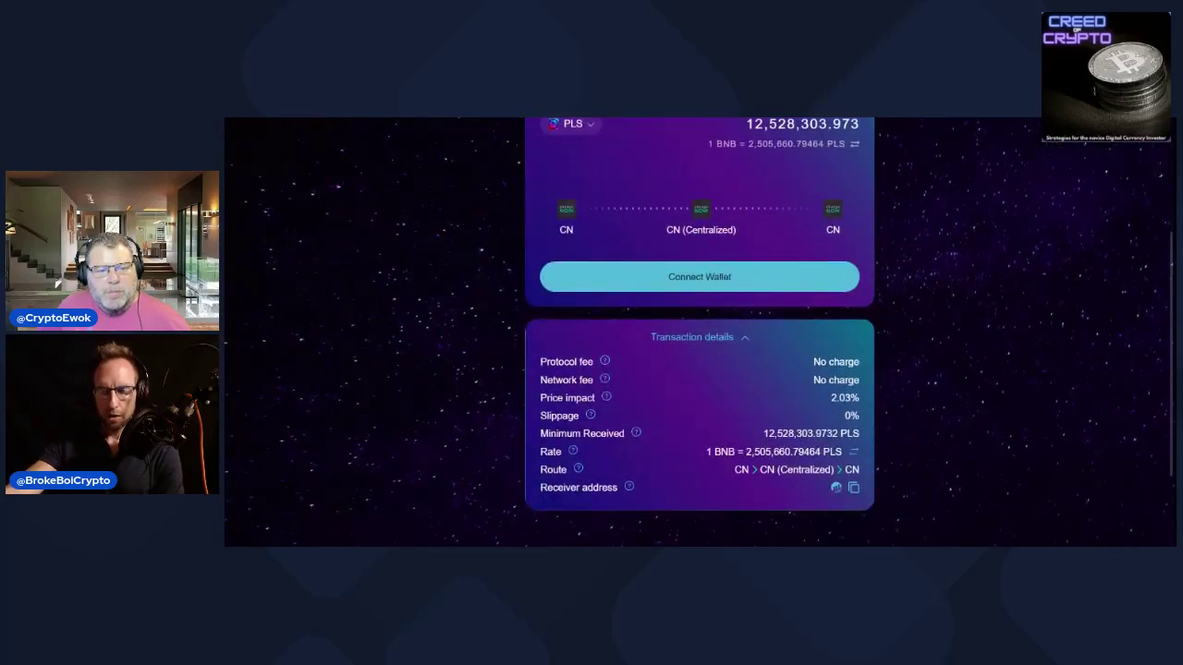
{"action": "scroll", "coordinate": [925, 389], "scroll_direction": "up", "scroll_amount": 1}
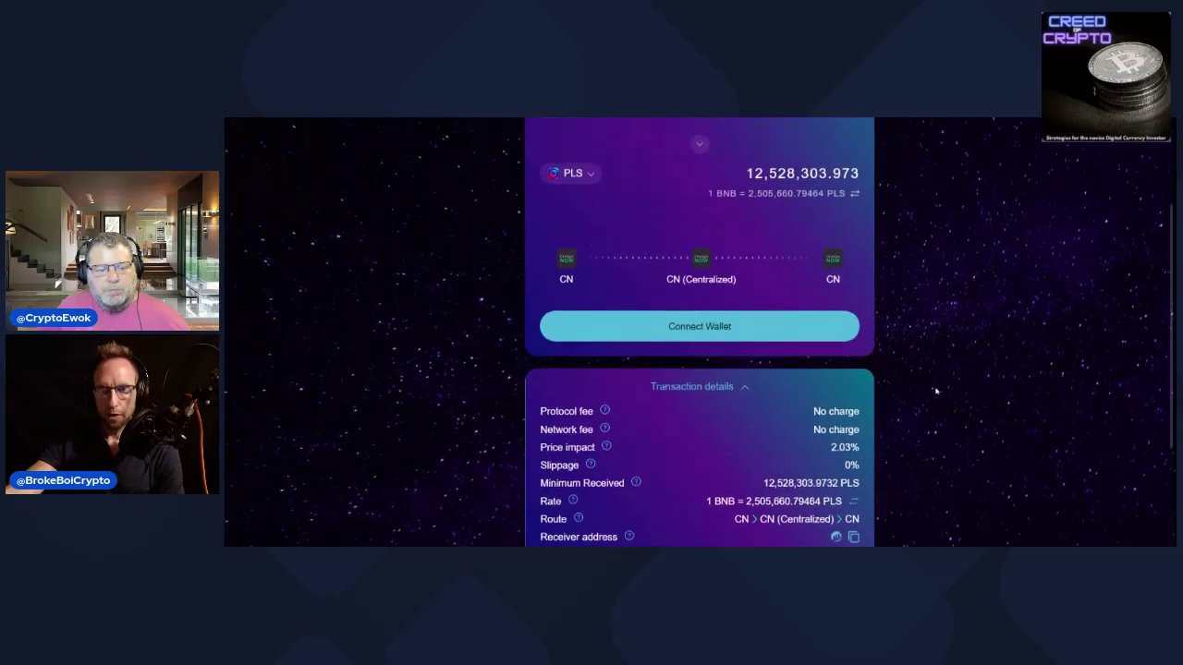
{"action": "scroll", "coordinate": [935, 384], "scroll_direction": "up", "scroll_amount": 2}
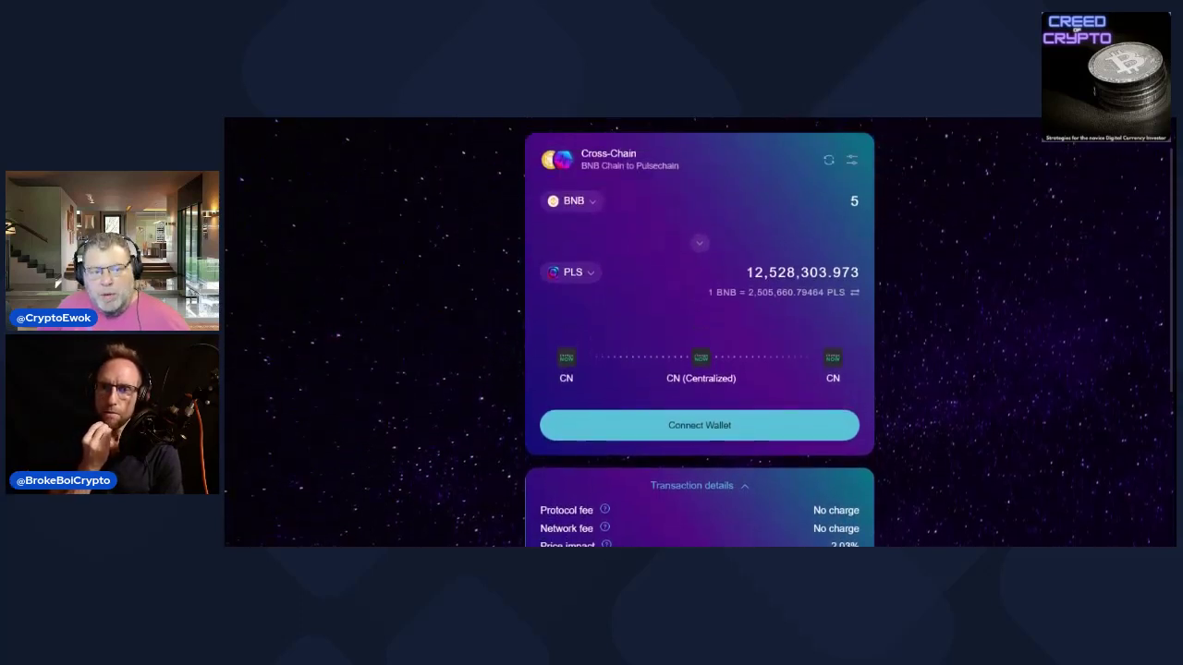
{"action": "scroll", "coordinate": [927, 330], "scroll_direction": "down", "scroll_amount": 1}
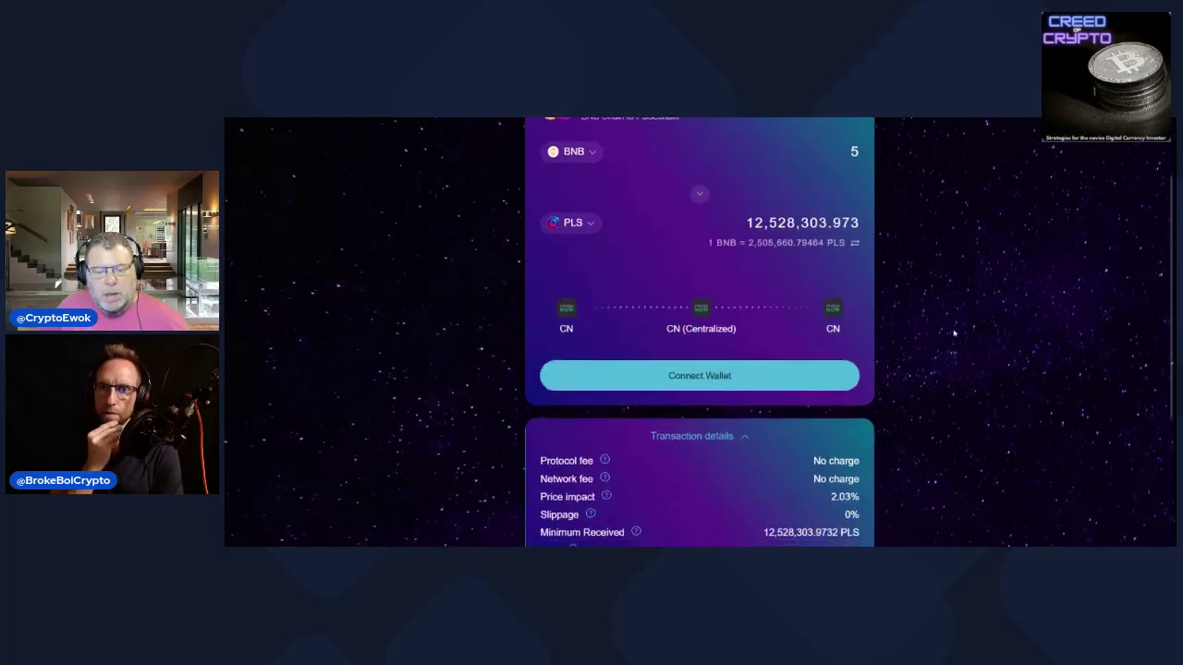
{"action": "scroll", "coordinate": [955, 334], "scroll_direction": "down", "scroll_amount": 1}
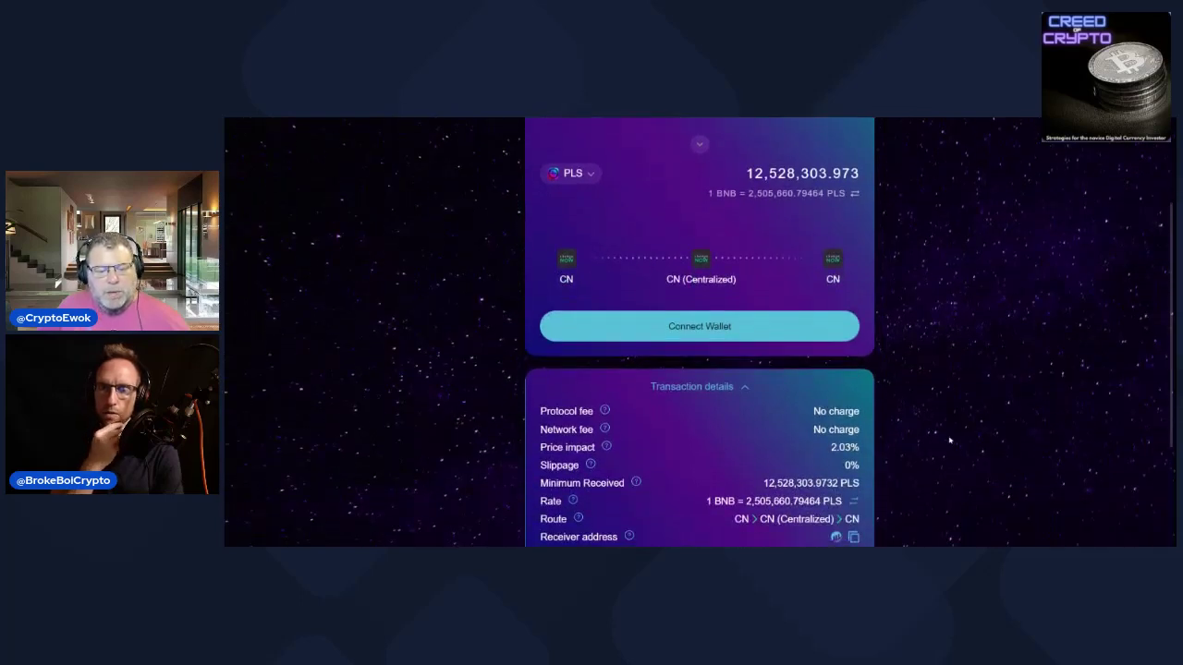
{"action": "scroll", "coordinate": [809, 545], "scroll_direction": "down", "scroll_amount": 2}
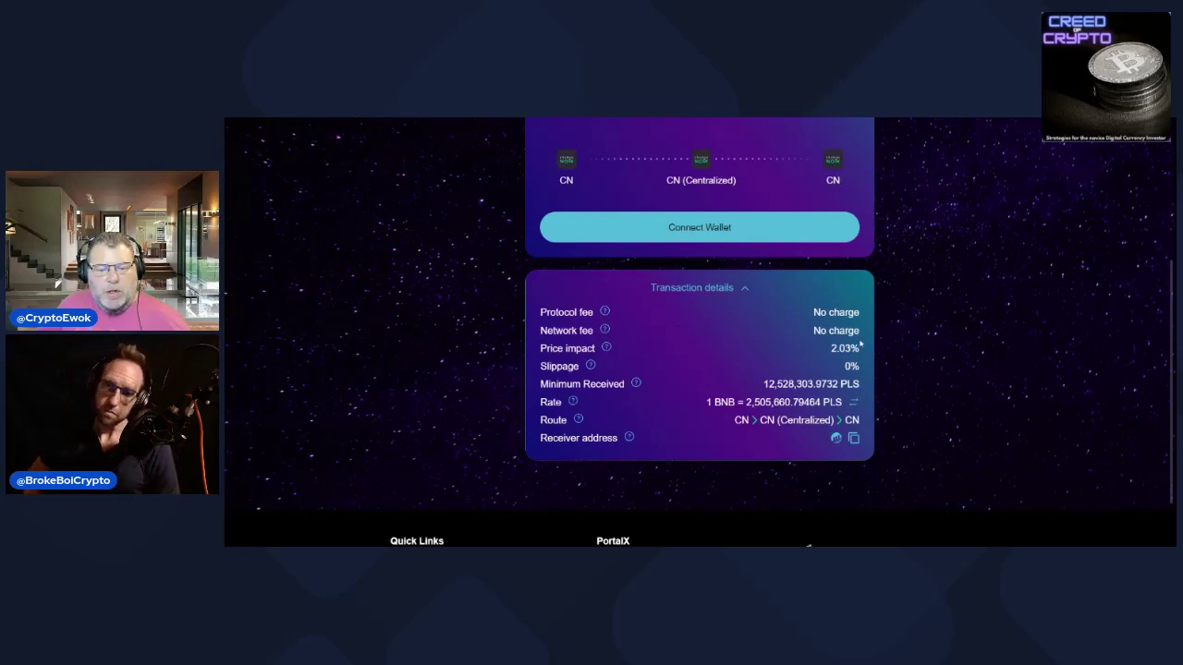
{"action": "scroll", "coordinate": [843, 300], "scroll_direction": "up", "scroll_amount": 2}
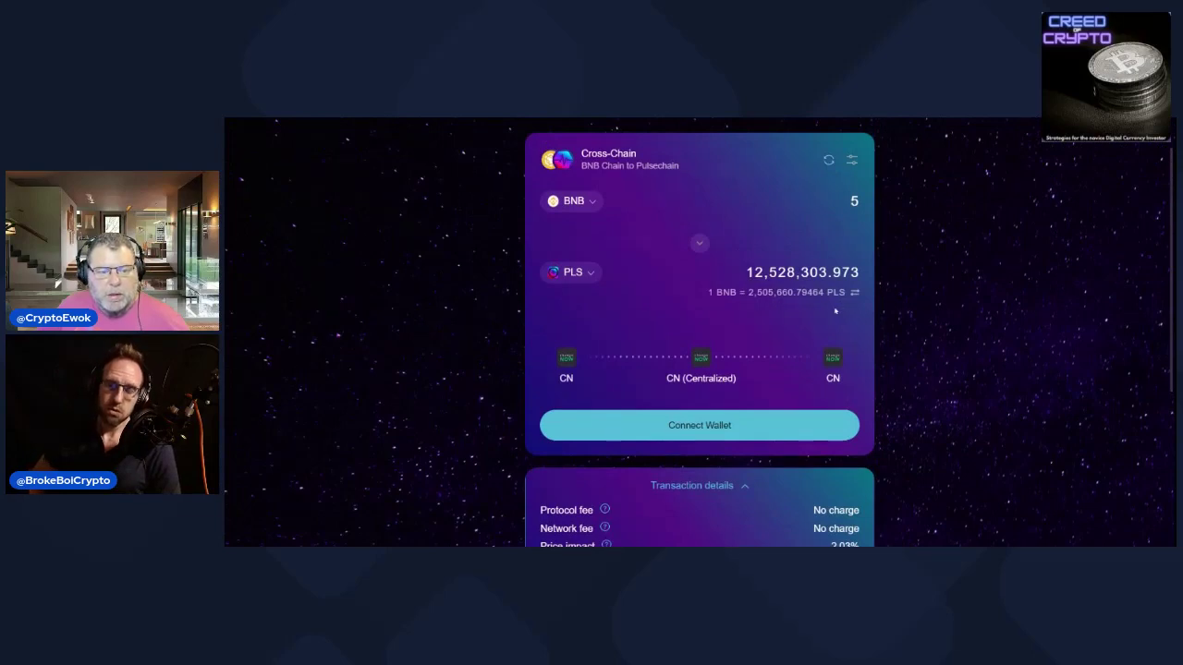
{"action": "scroll", "coordinate": [834, 311], "scroll_direction": "down", "scroll_amount": 3}
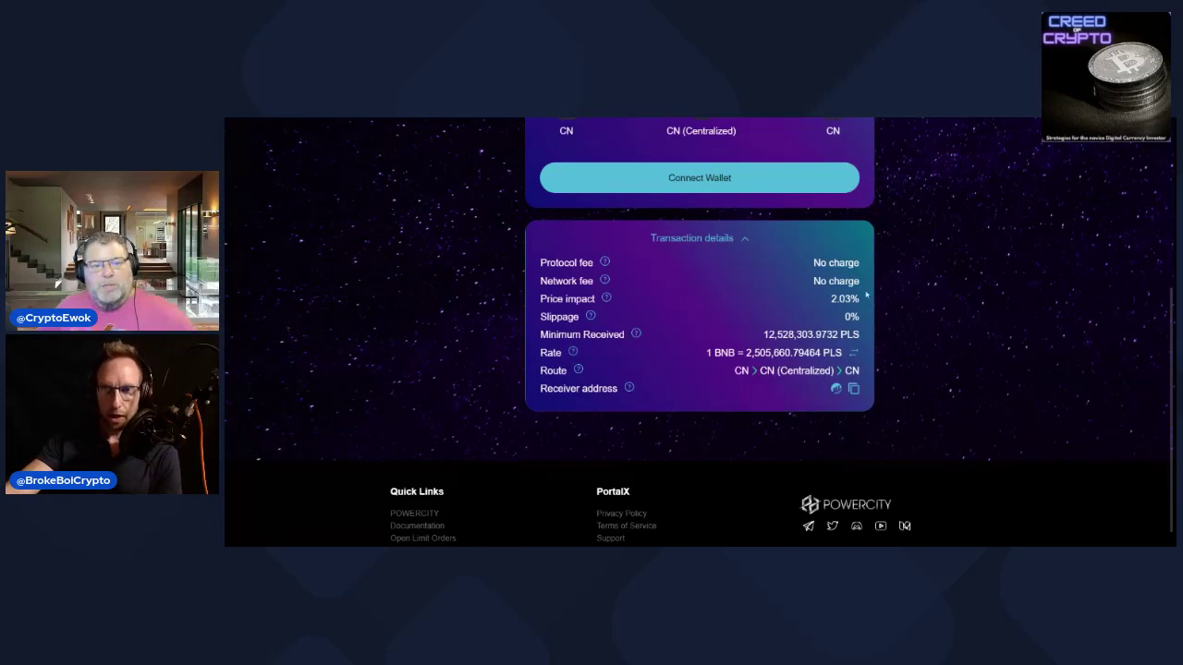
{"action": "scroll", "coordinate": [937, 292], "scroll_direction": "up", "scroll_amount": 3}
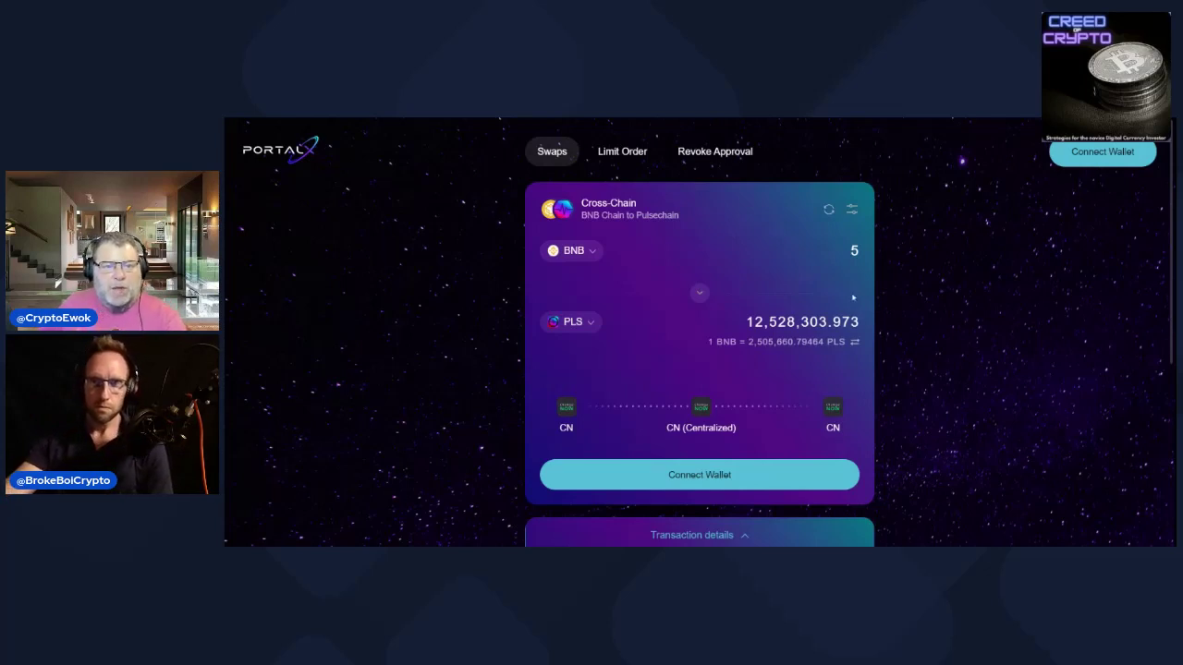
{"action": "scroll", "coordinate": [910, 346], "scroll_direction": "down", "scroll_amount": 2}
{"action": "scroll", "coordinate": [911, 346], "scroll_direction": "down", "scroll_amount": 3}
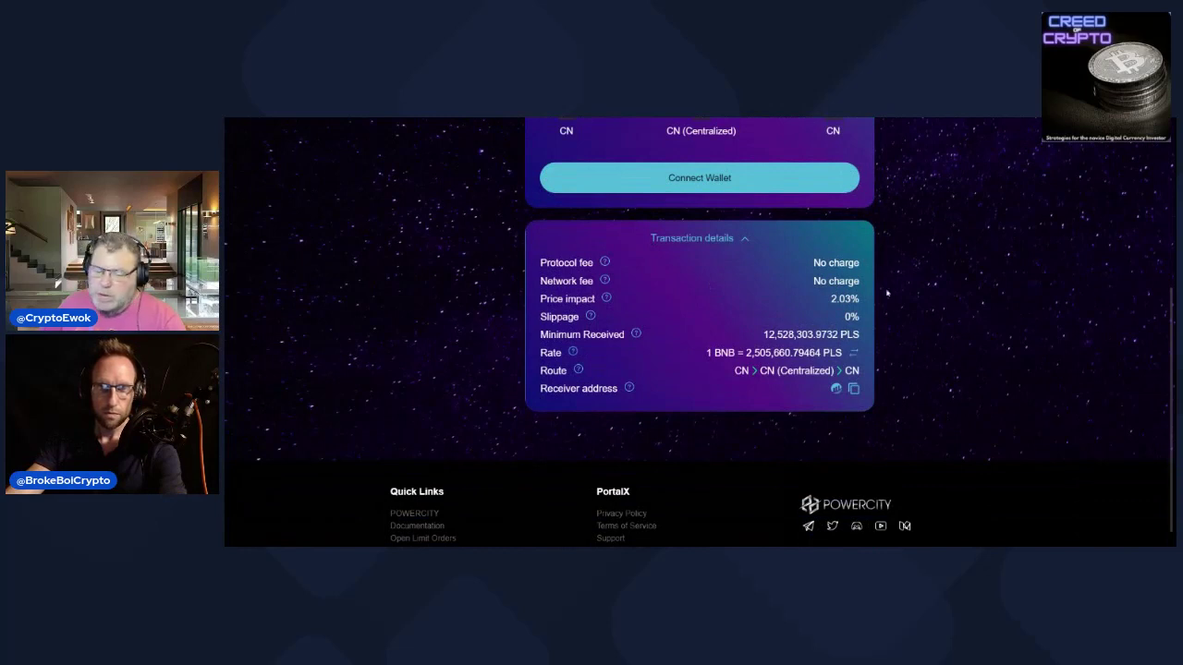
{"action": "scroll", "coordinate": [888, 294], "scroll_direction": "down", "scroll_amount": 1}
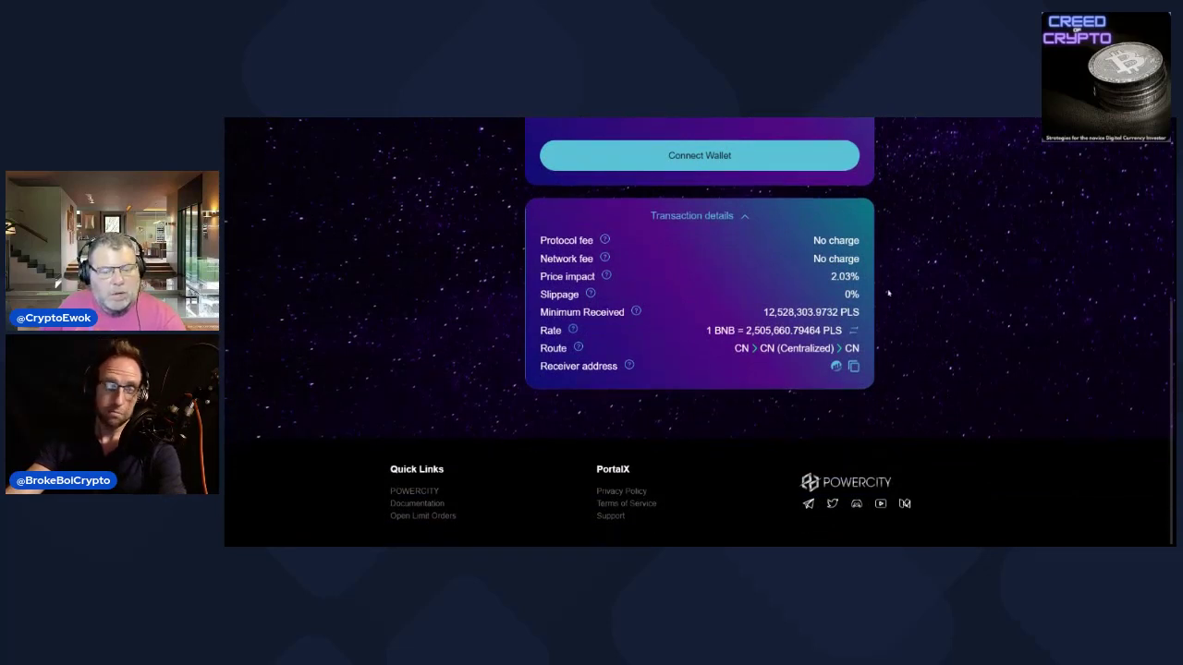
{"action": "scroll", "coordinate": [888, 315], "scroll_direction": "up", "scroll_amount": 2}
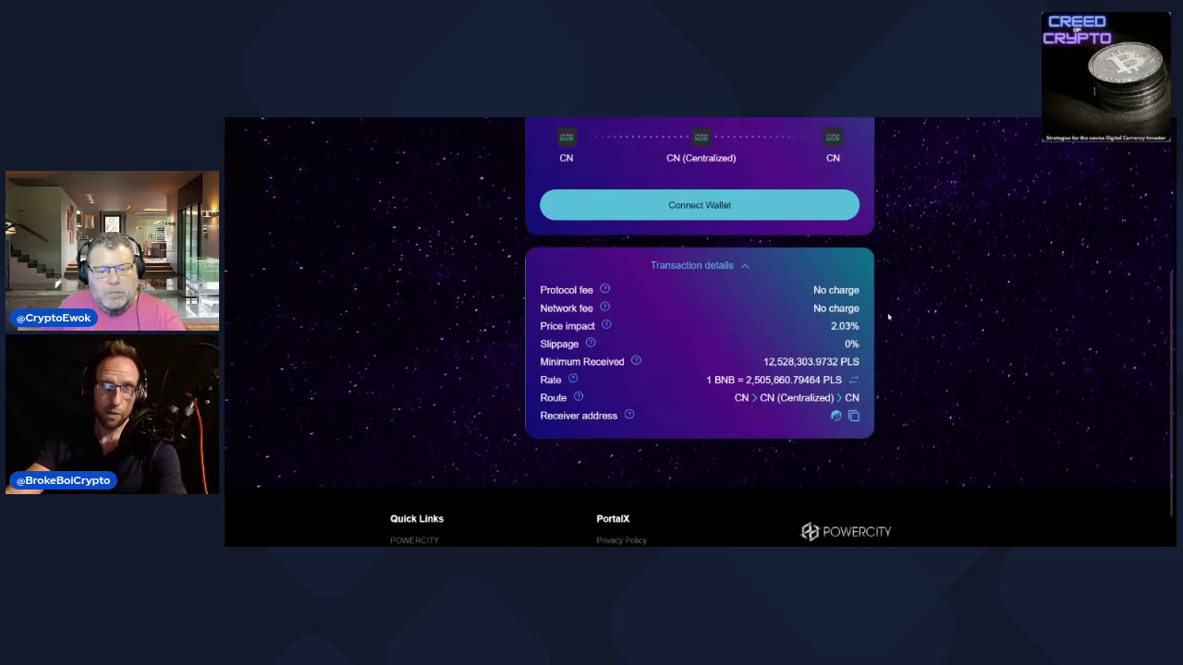
{"action": "scroll", "coordinate": [888, 317], "scroll_direction": "up", "scroll_amount": 10}
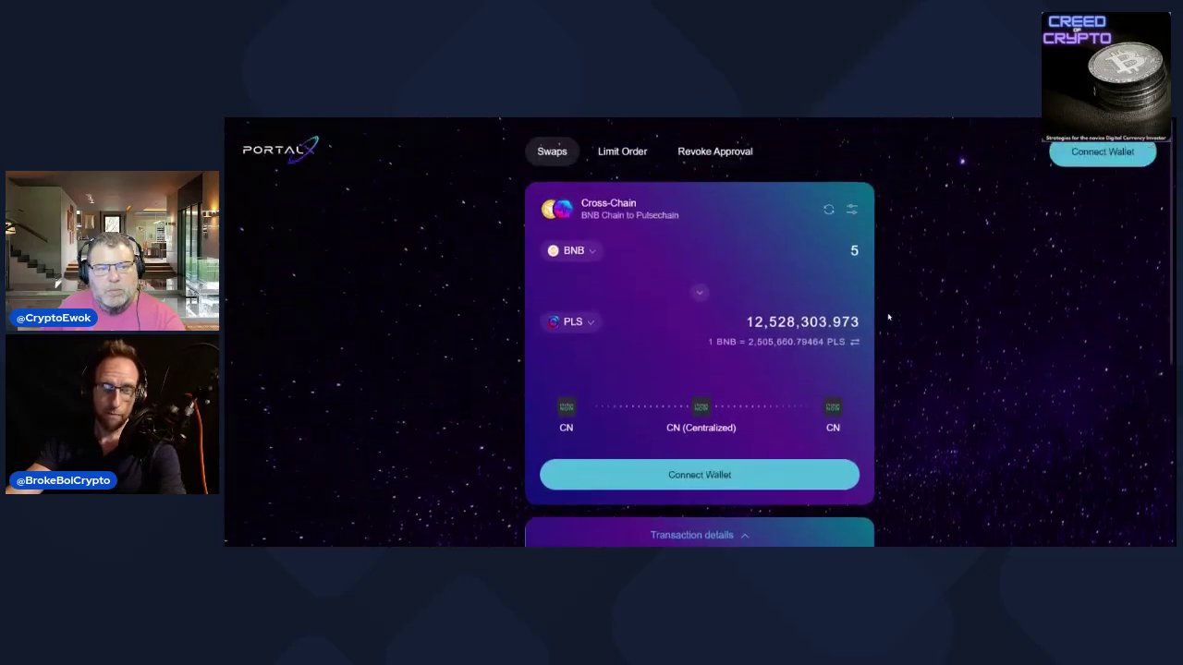
- Open the Limit Order form and browse its sellable tokens list without choosing one
{"action": "left_click", "coordinate": [627, 153]}
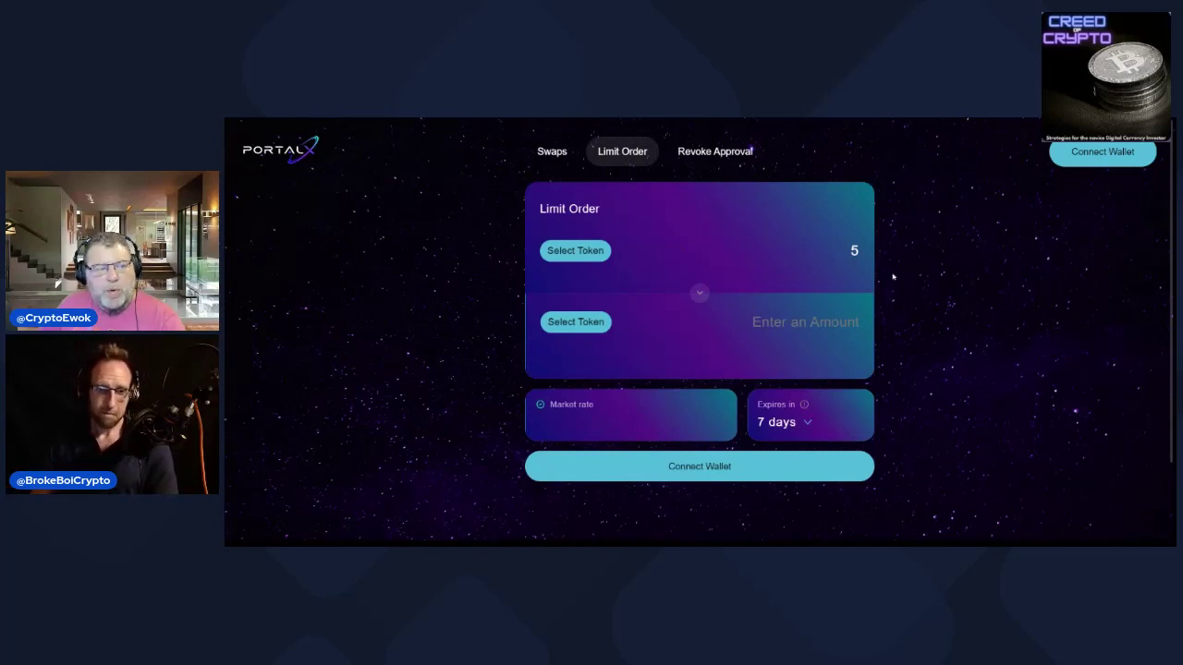
{"action": "left_click", "coordinate": [574, 254]}
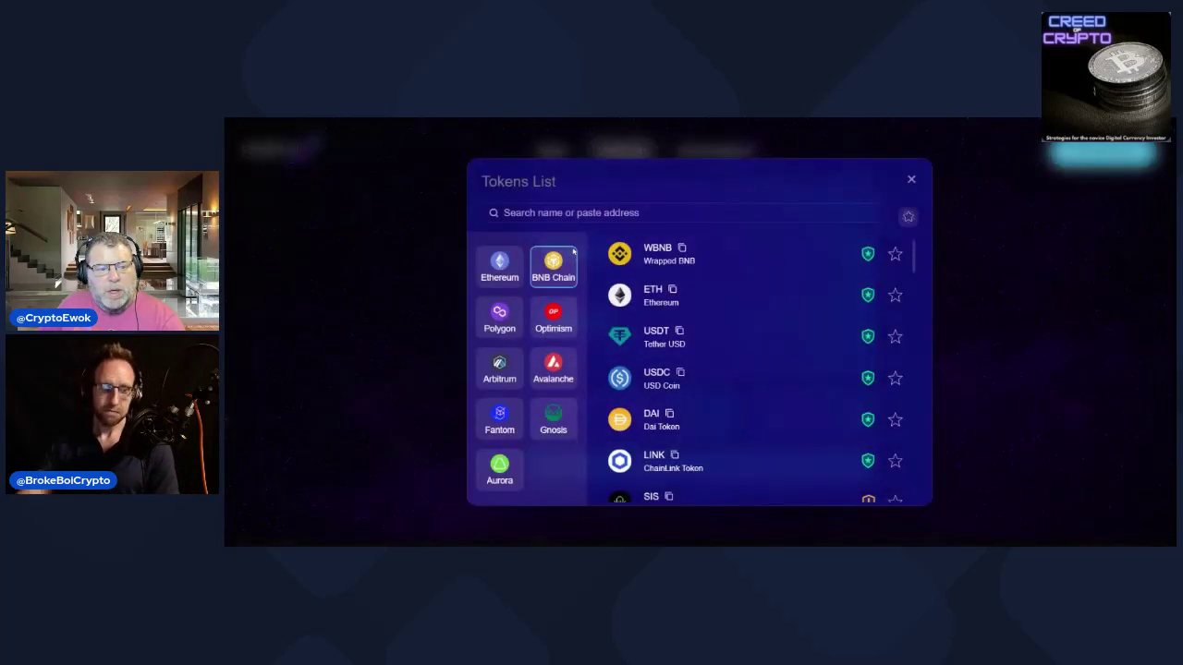
{"action": "left_click", "coordinate": [912, 182]}
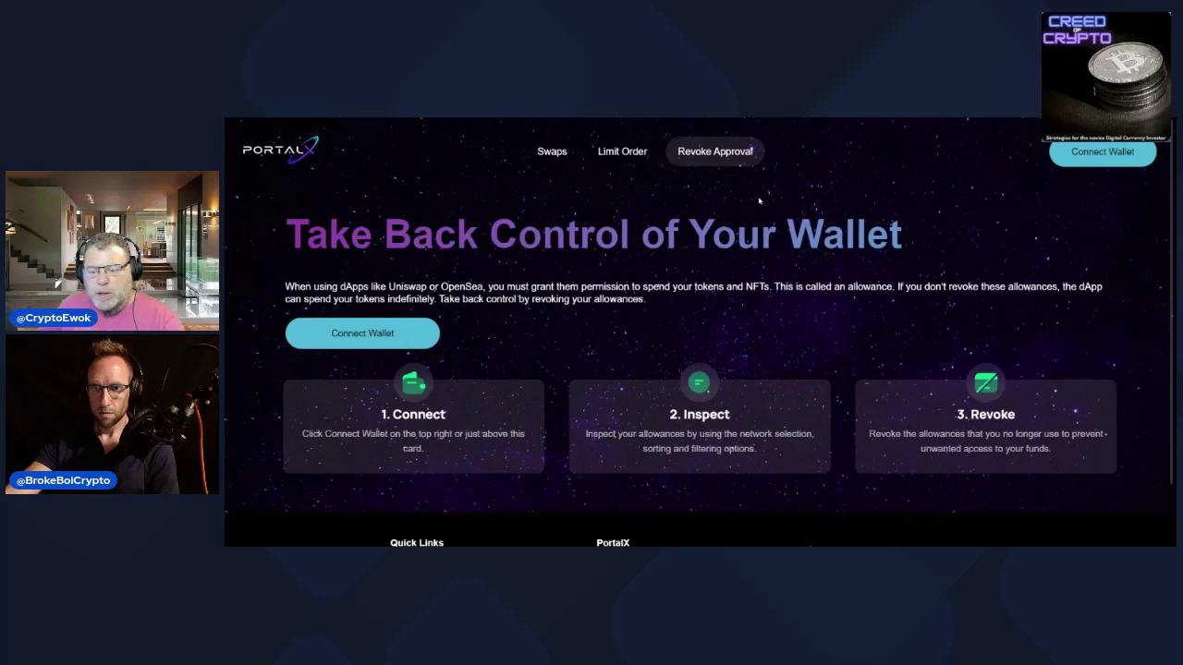
{"action": "scroll", "coordinate": [814, 231], "scroll_direction": "down", "scroll_amount": 1}
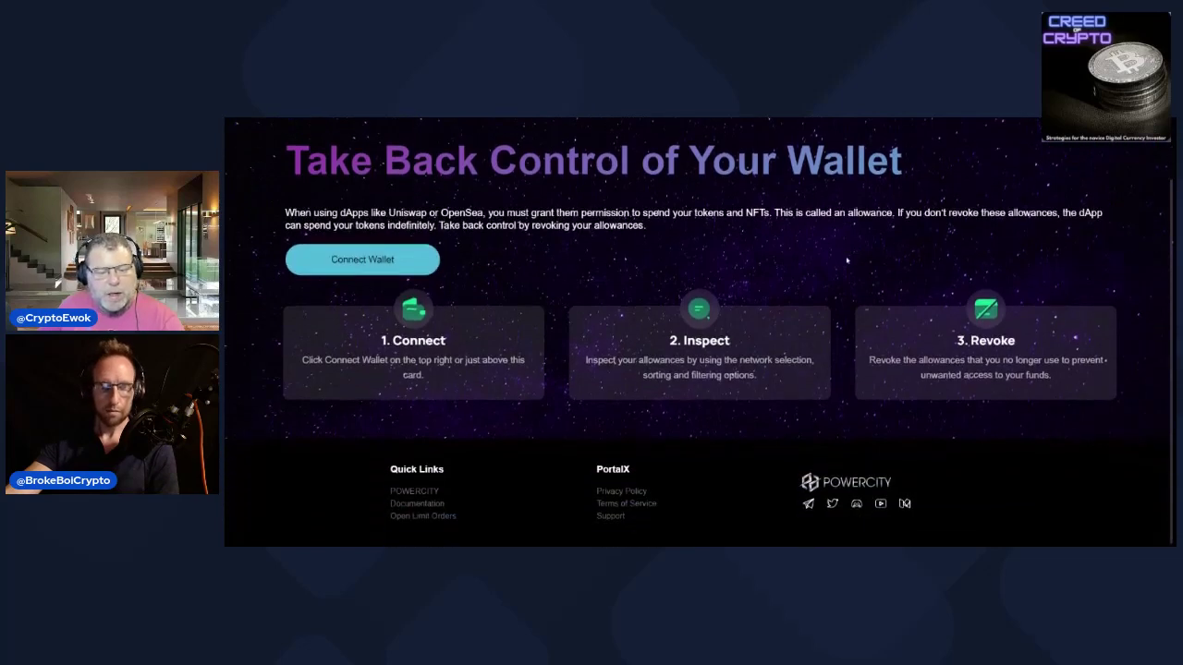
{"action": "scroll", "coordinate": [846, 261], "scroll_direction": "up", "scroll_amount": 1}
{"action": "scroll", "coordinate": [846, 261], "scroll_direction": "down", "scroll_amount": 1}
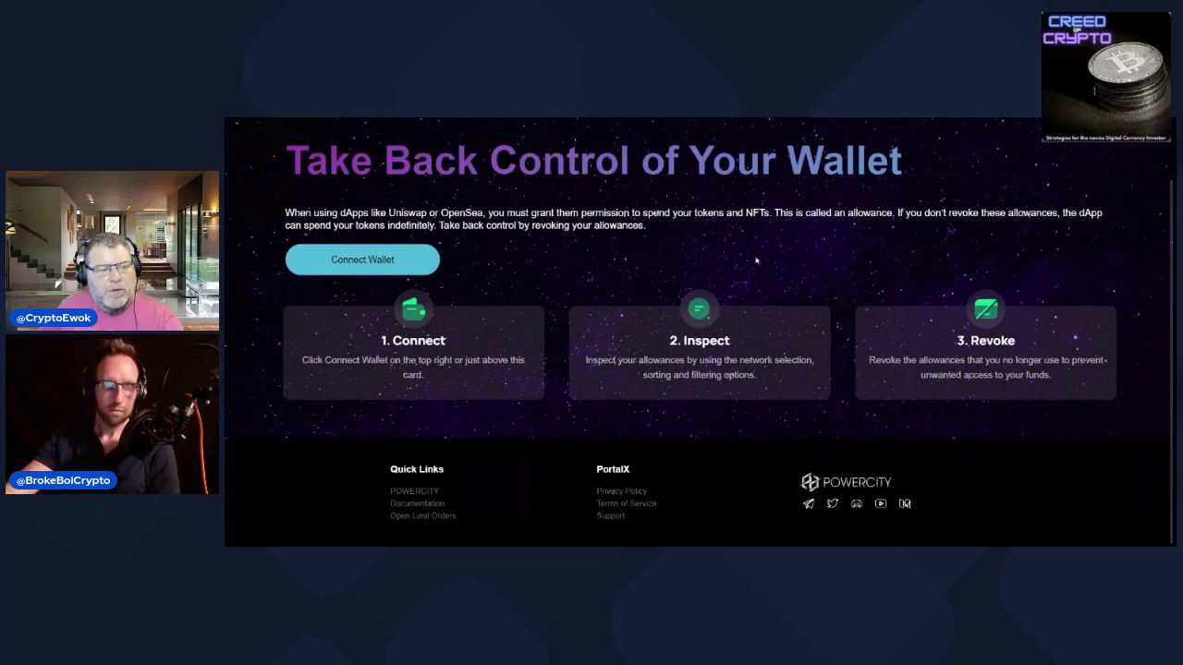
{"action": "scroll", "coordinate": [741, 268], "scroll_direction": "up", "scroll_amount": 2}
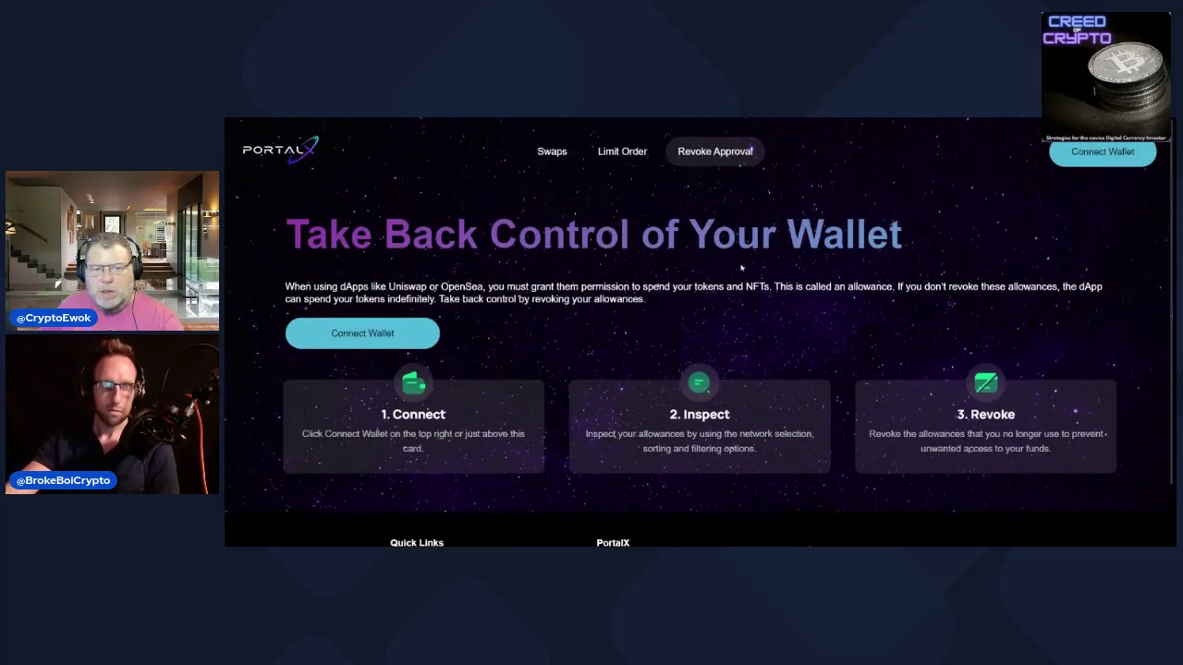
{"action": "left_click", "coordinate": [551, 154]}
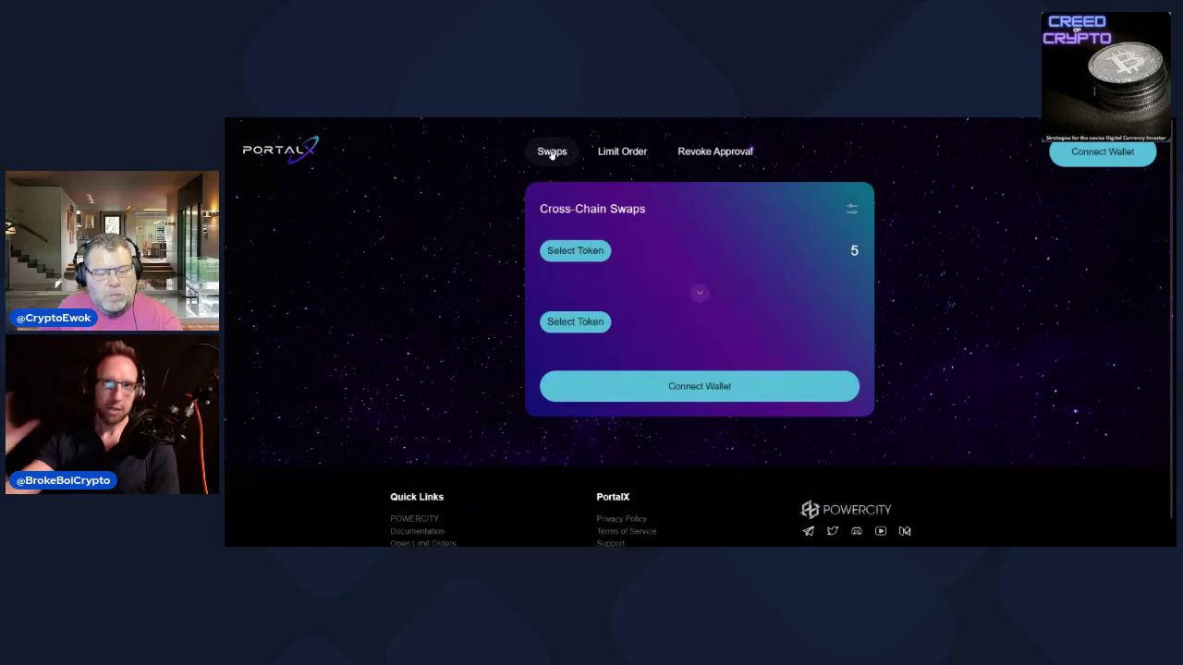